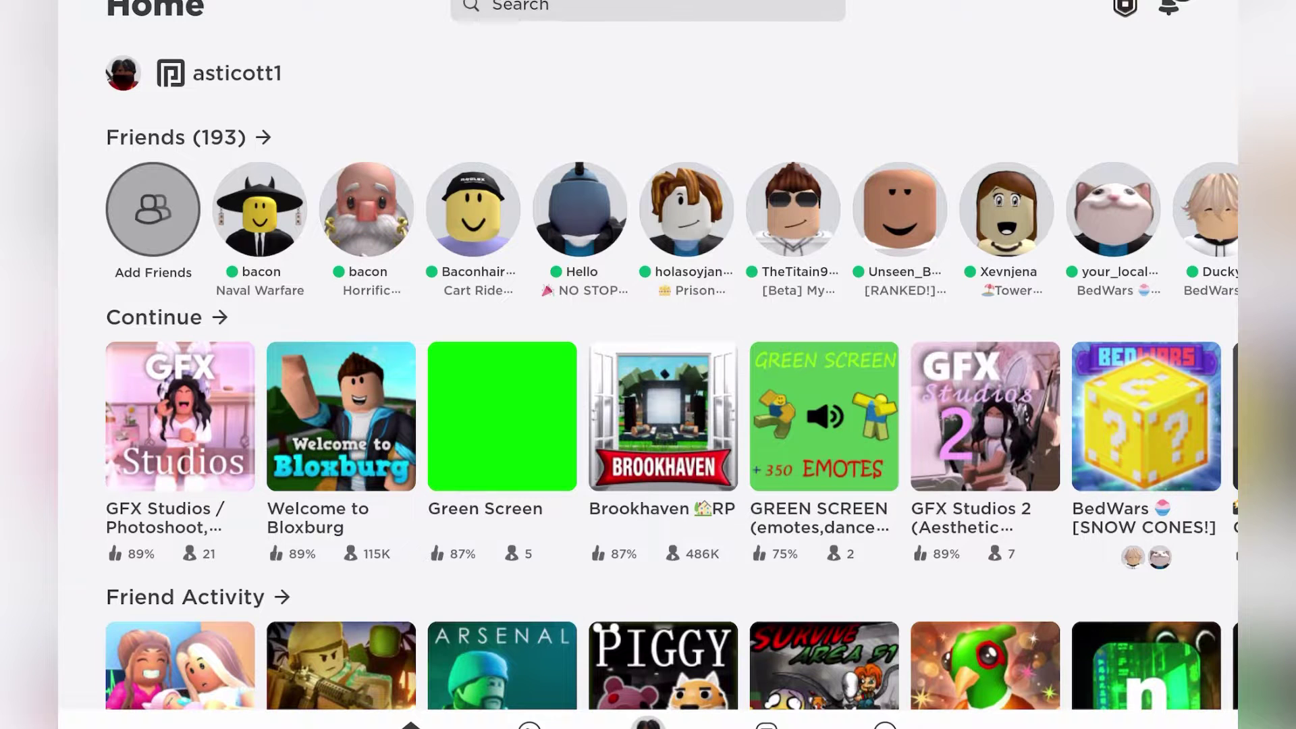
scroll(648, 405, down, 3)
scroll(649, 405, up, 3)
scroll(648, 405, down, 1)
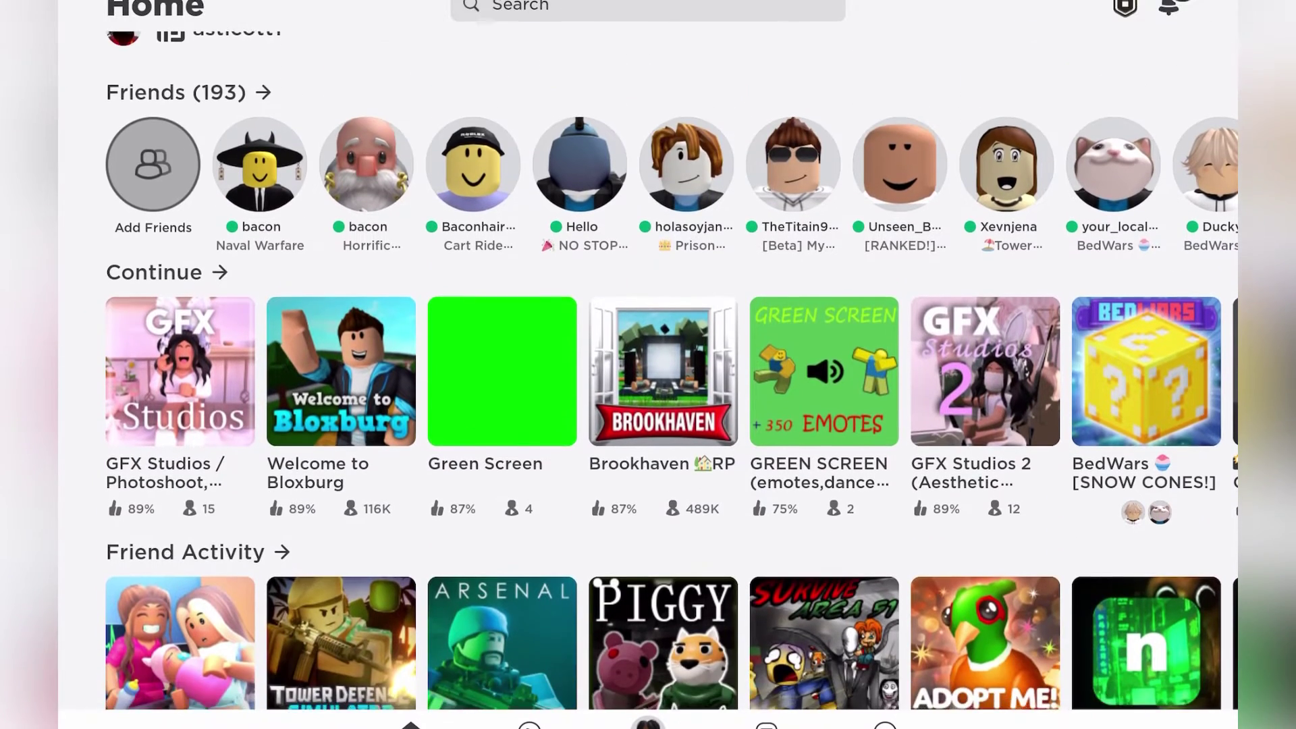
scroll(648, 405, up, 1)
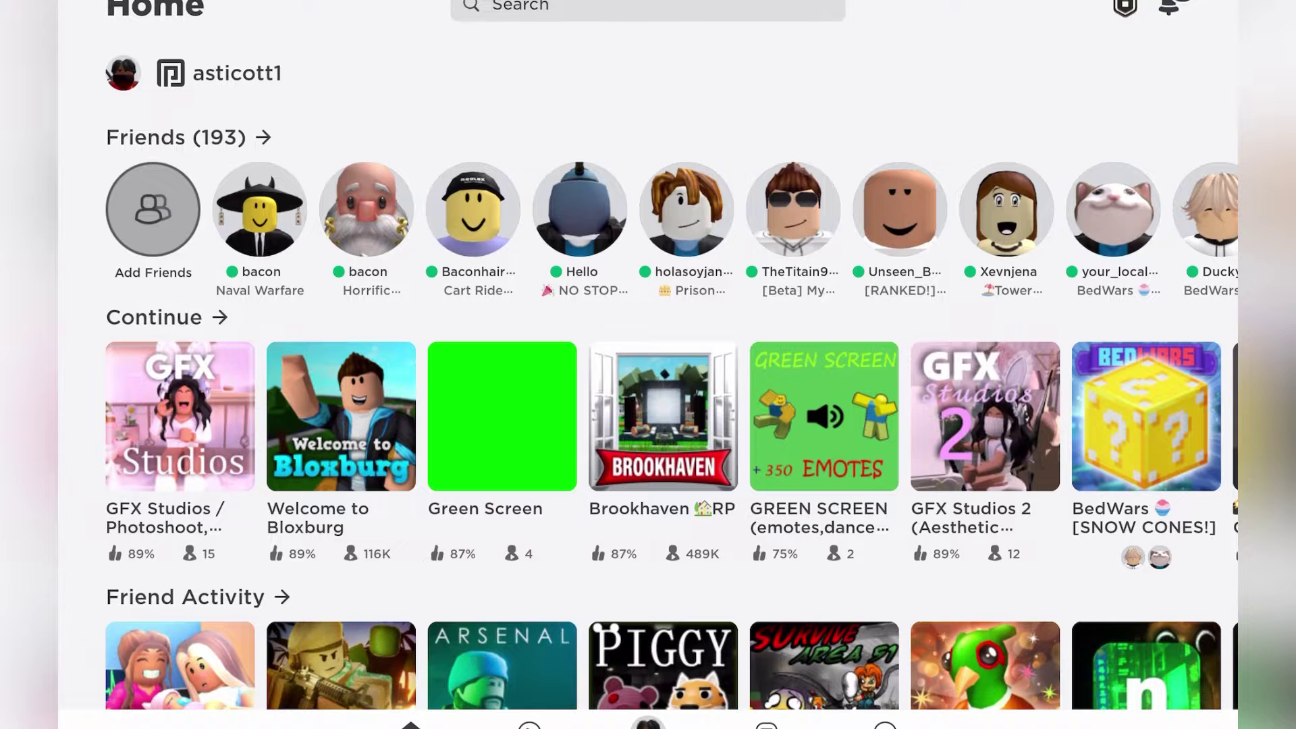
scroll(648, 405, down, 2)
scroll(648, 405, down, 3)
scroll(648, 406, up, 4)
scroll(648, 405, up, 1)
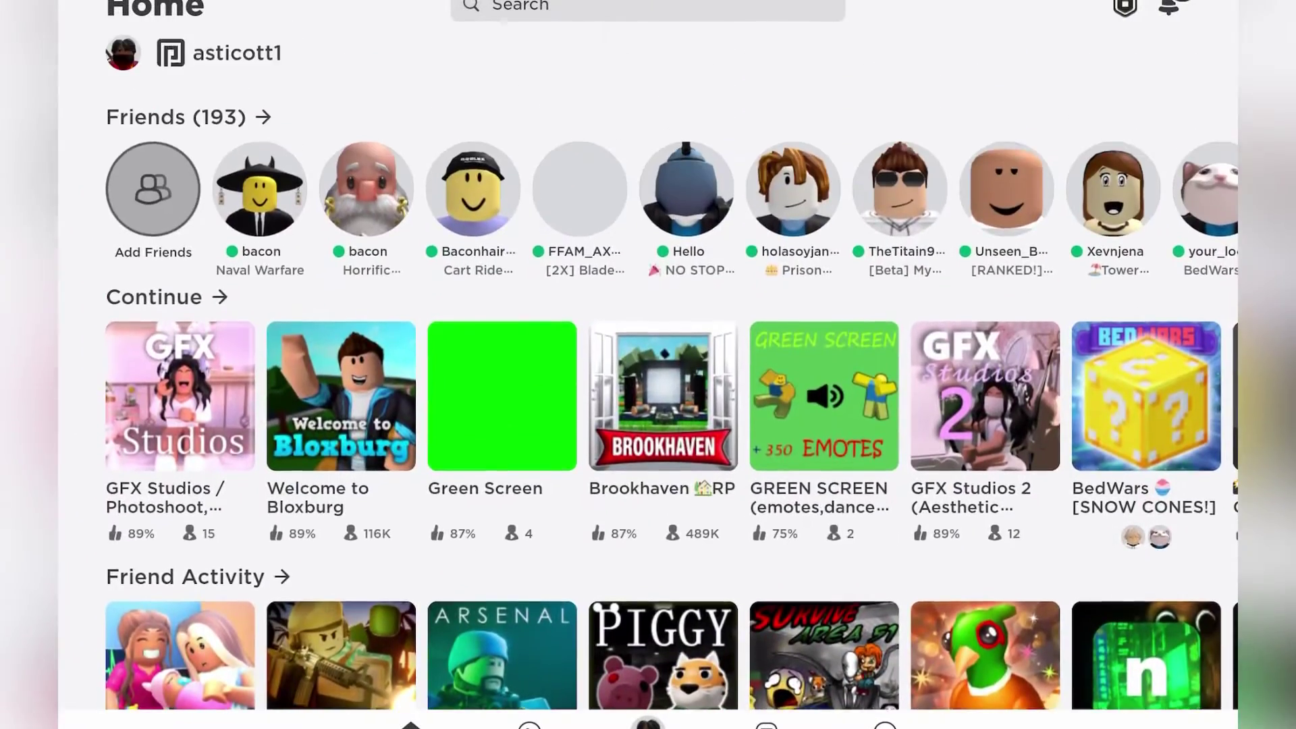
scroll(648, 405, down, 2)
scroll(648, 406, up, 2)
scroll(341, 659, down, 2)
scroll(341, 654, up, 1)
scroll(341, 613, down, 2)
scroll(341, 612, up, 2)
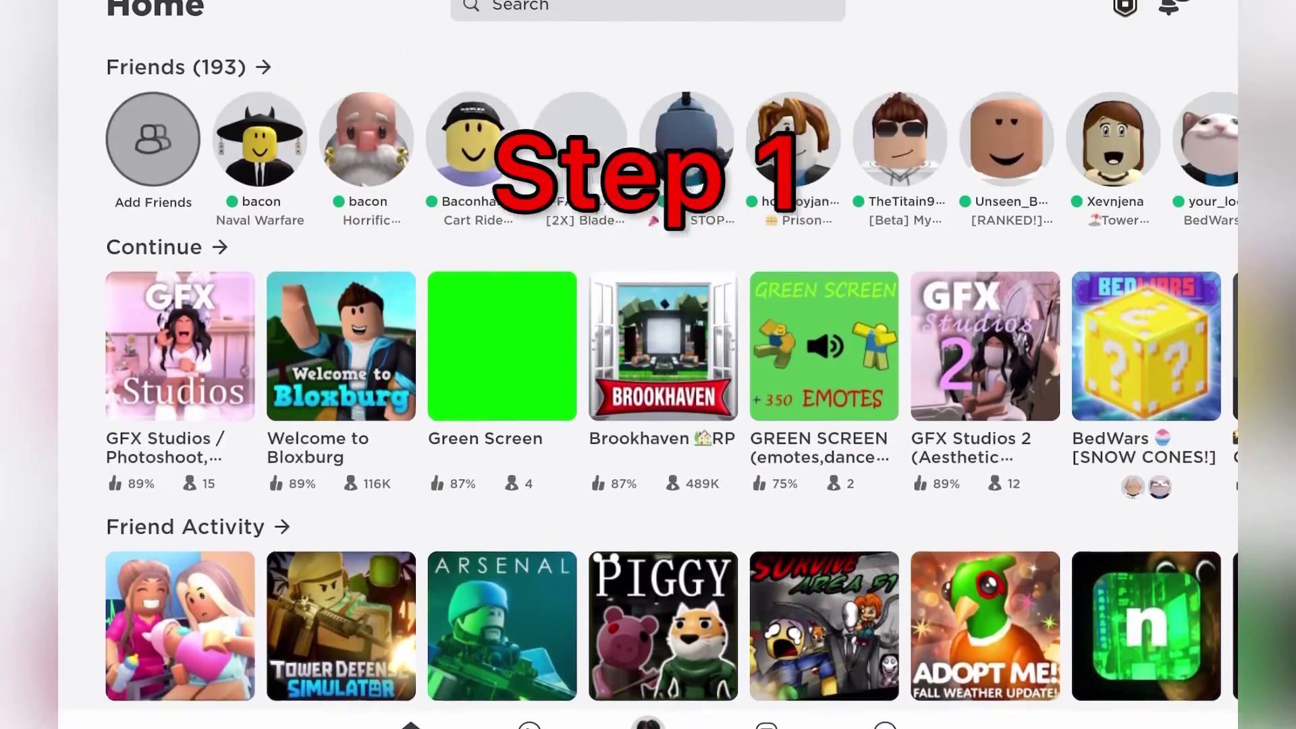
scroll(341, 628, down, 2)
scroll(341, 634, up, 3)
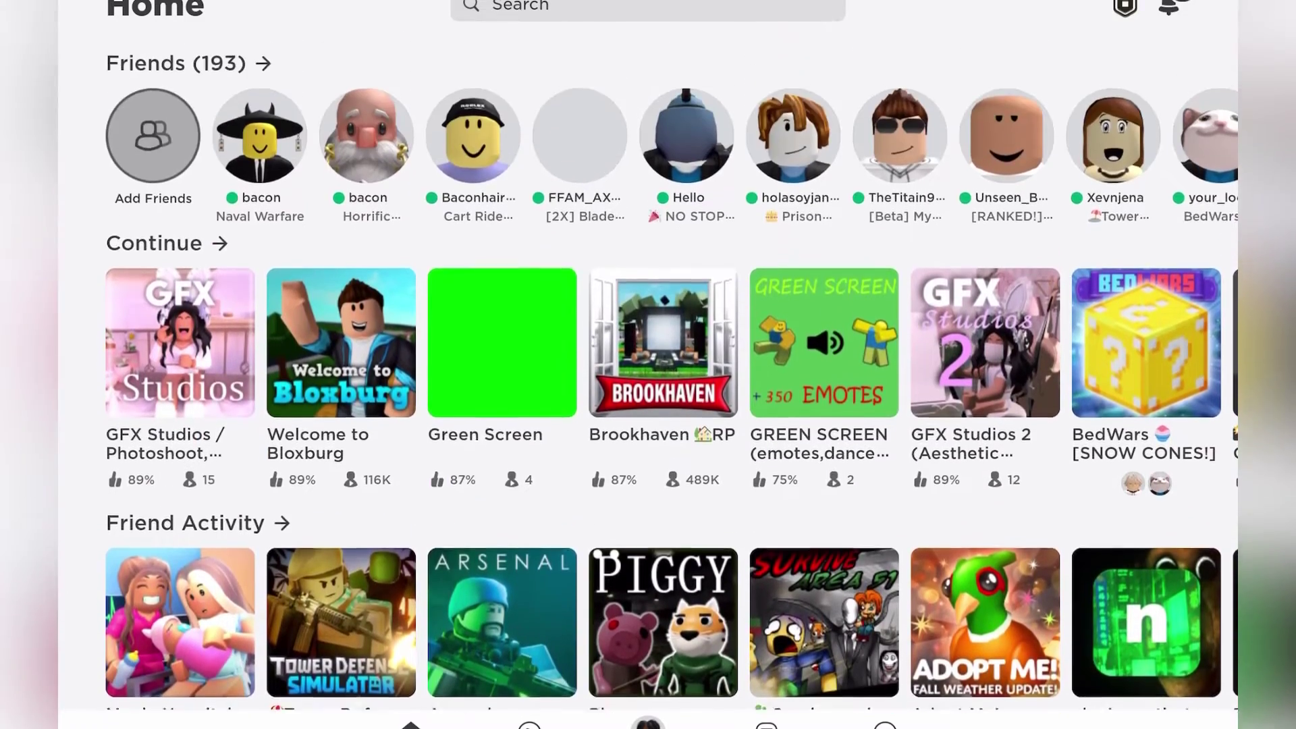
scroll(648, 359, right, 1)
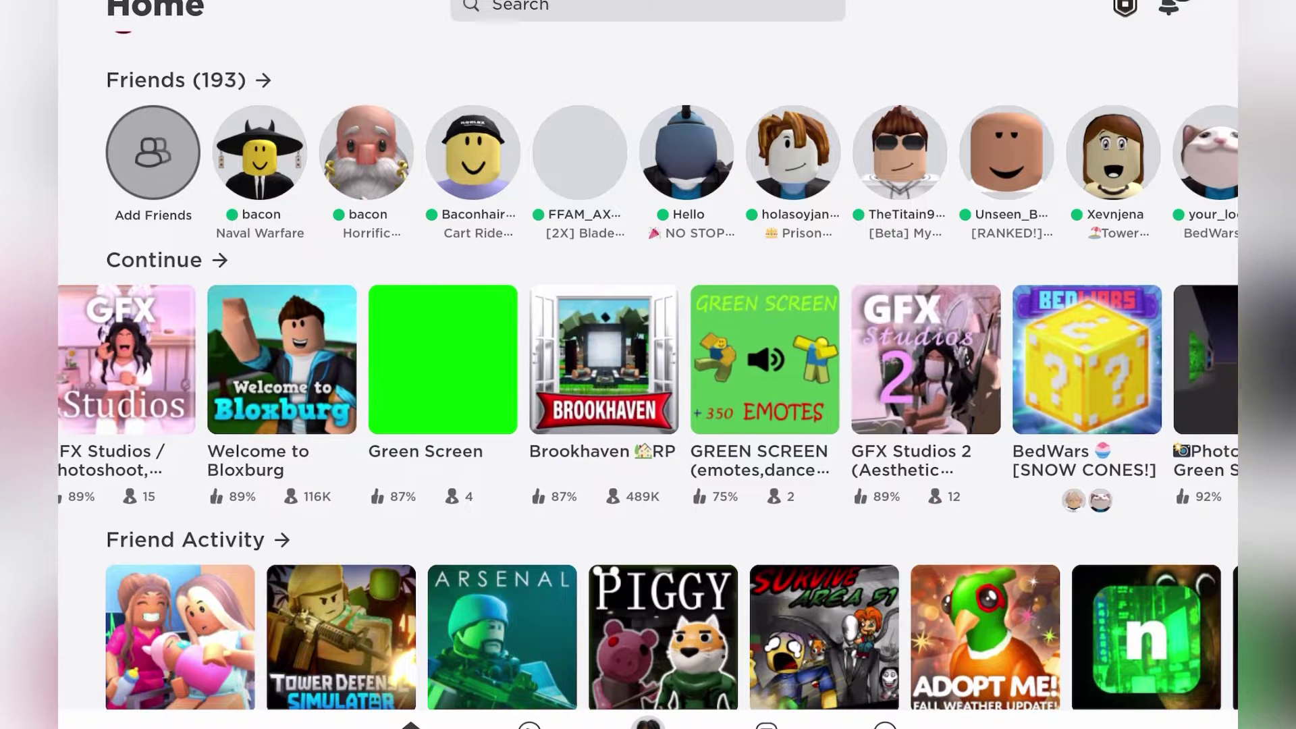
scroll(648, 395, right, 2)
scroll(649, 395, right, 2)
scroll(648, 394, left, 2)
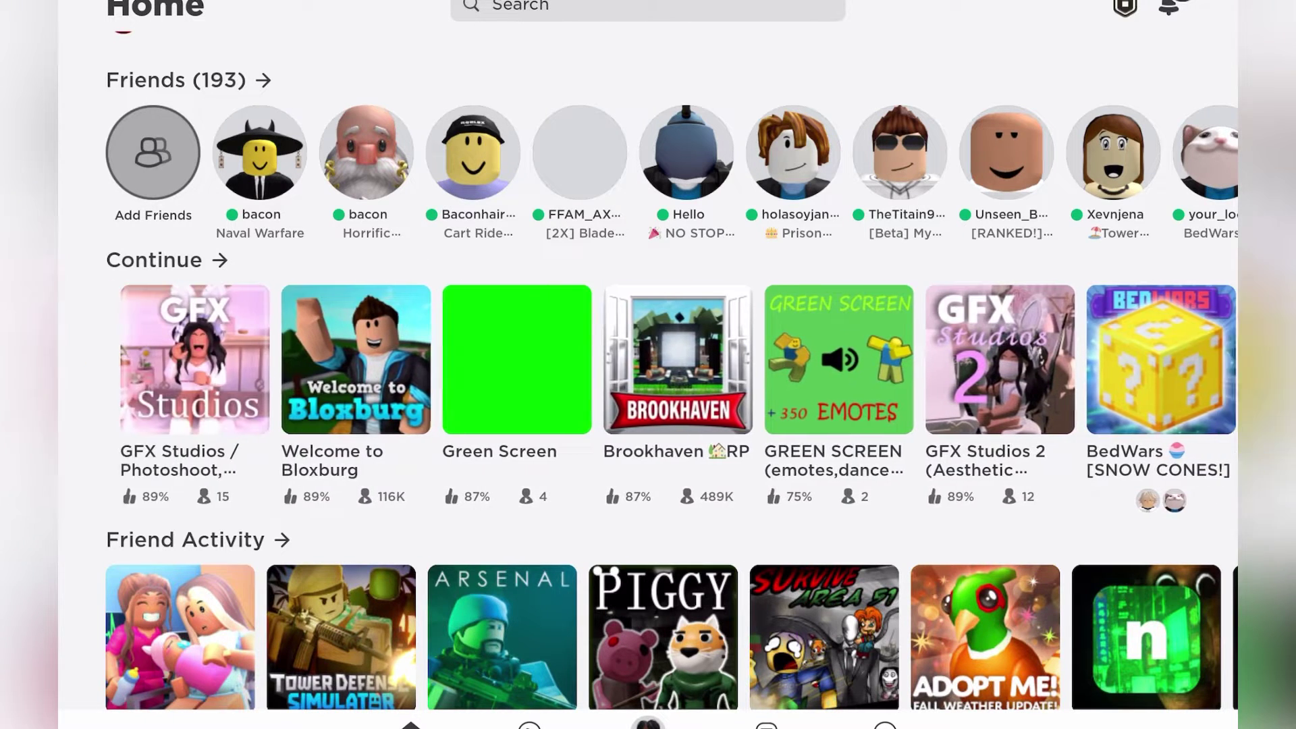
Join Welcome to Bloxburg, dismiss the work-in-progress notice, and spawn at a house
click(334, 360)
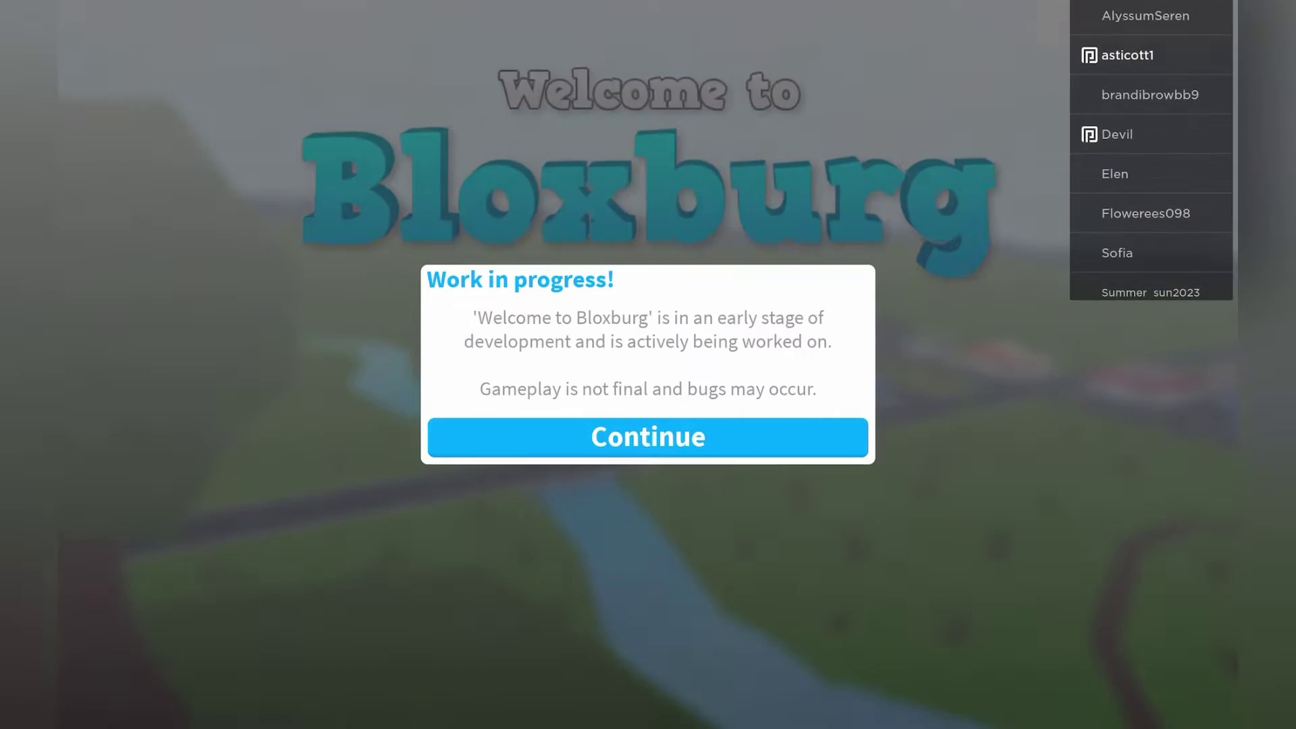
click(648, 436)
click(648, 315)
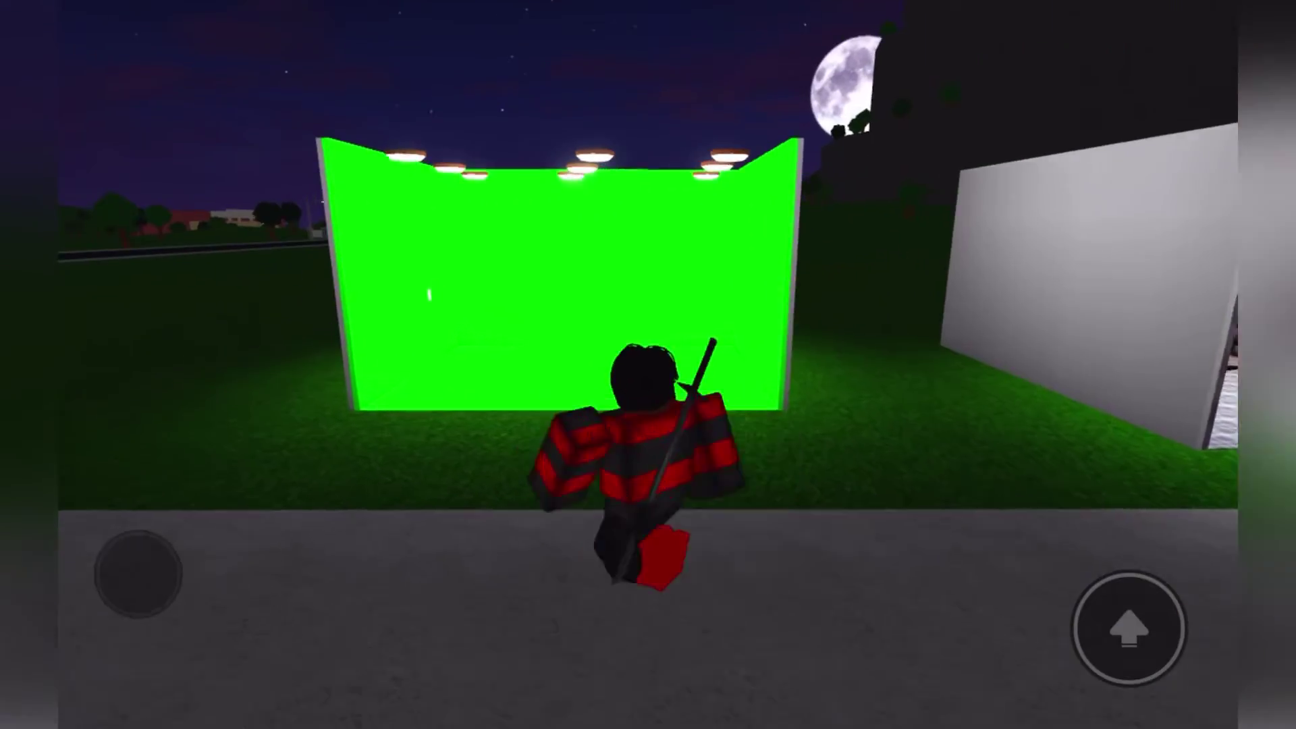
Walk the avatar to the green-screen wall, play the Wave emote, and swing the camera around
drag(137, 573, 223, 597)
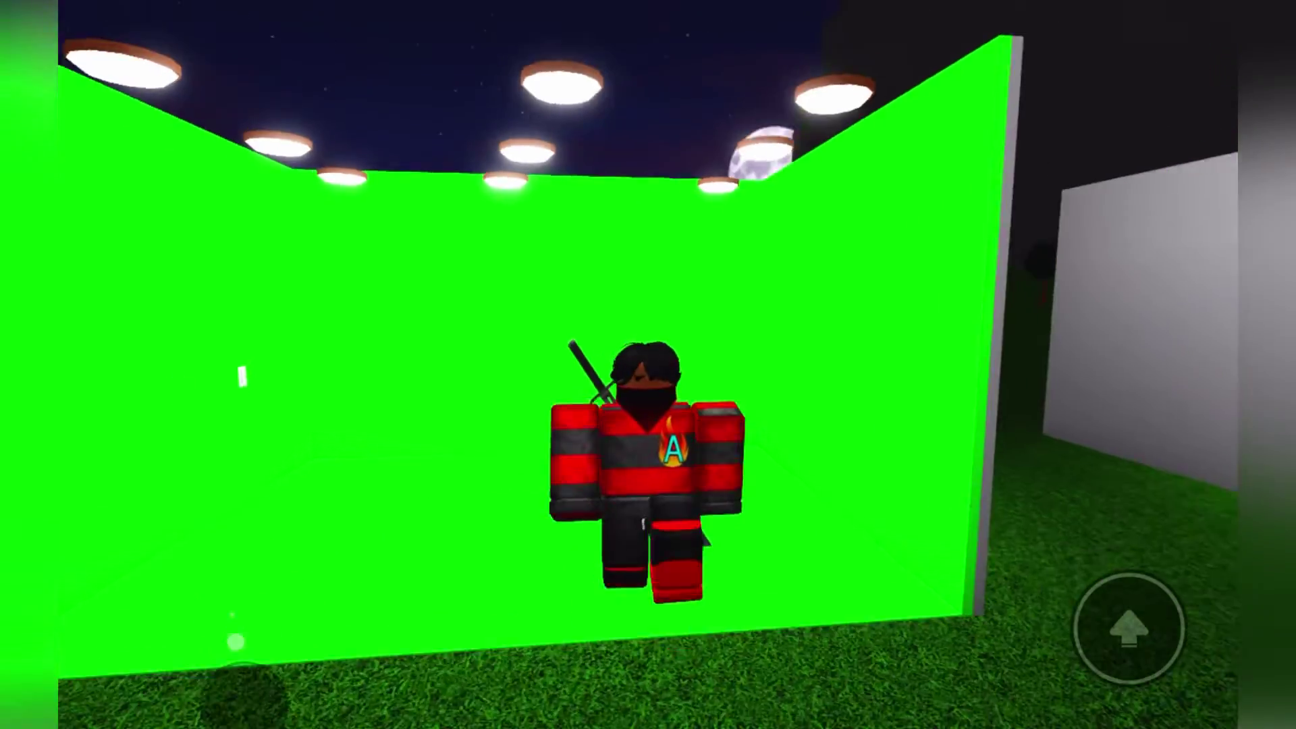
mouse_move(222, 597)
mouse_down()
mouse_move(207, 580)
mouse_move(289, 608)
mouse_move(237, 545)
mouse_up()
click(648, 456)
click(637, 399)
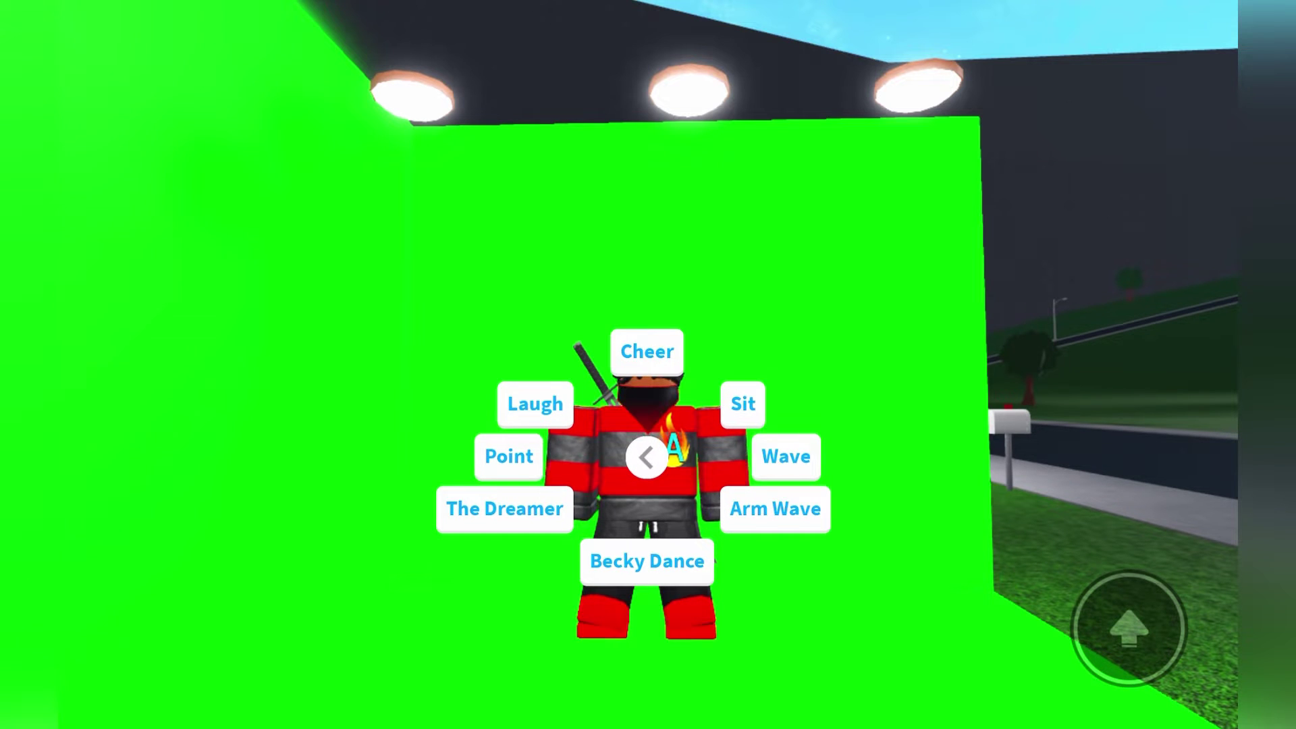
click(786, 457)
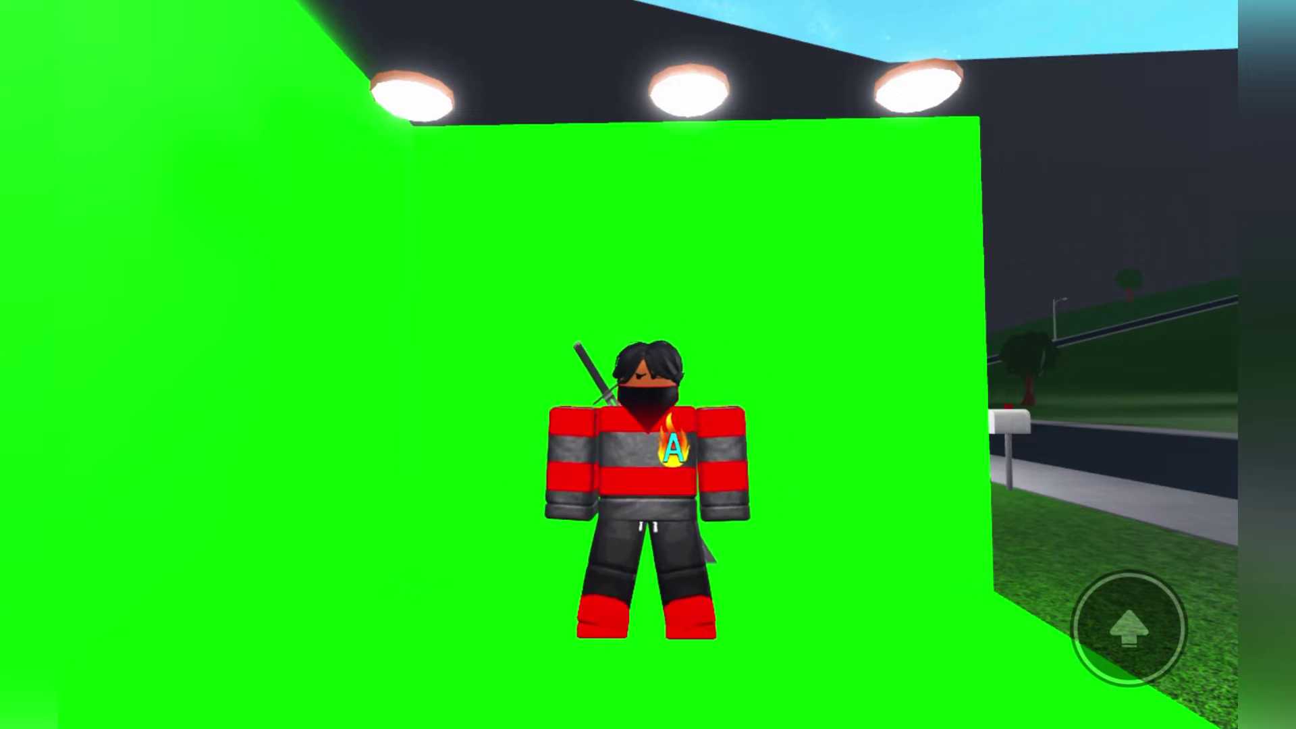
drag(810, 354, 608, 355)
drag(810, 304, 810, 557)
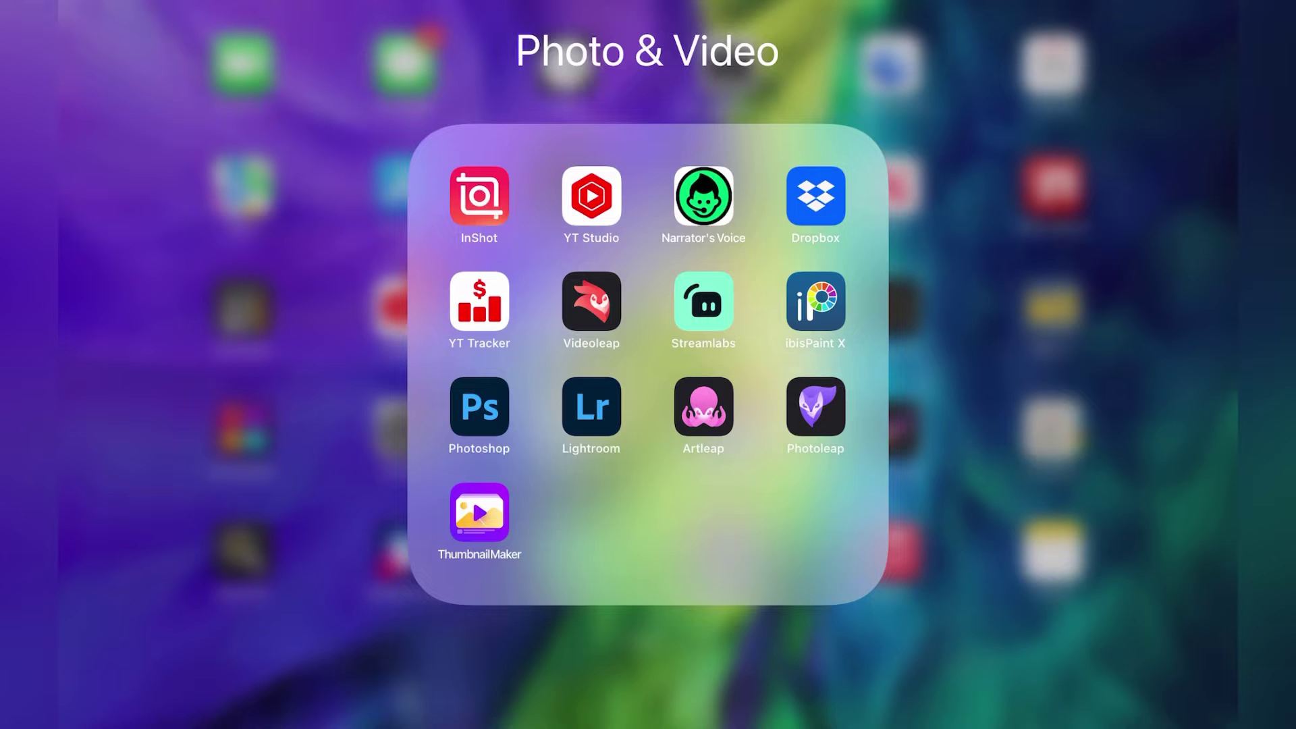
Launch InShot and create a new video project on a Blank clip
click(478, 195)
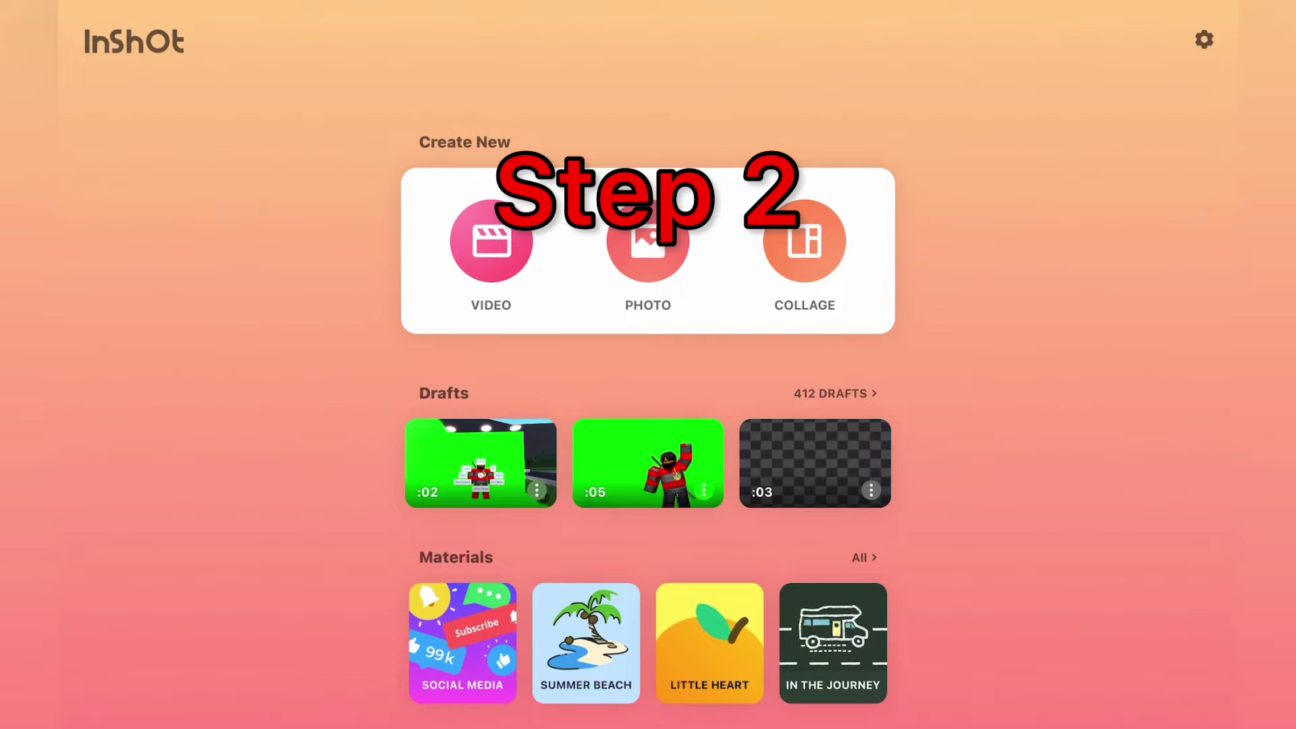
click(491, 241)
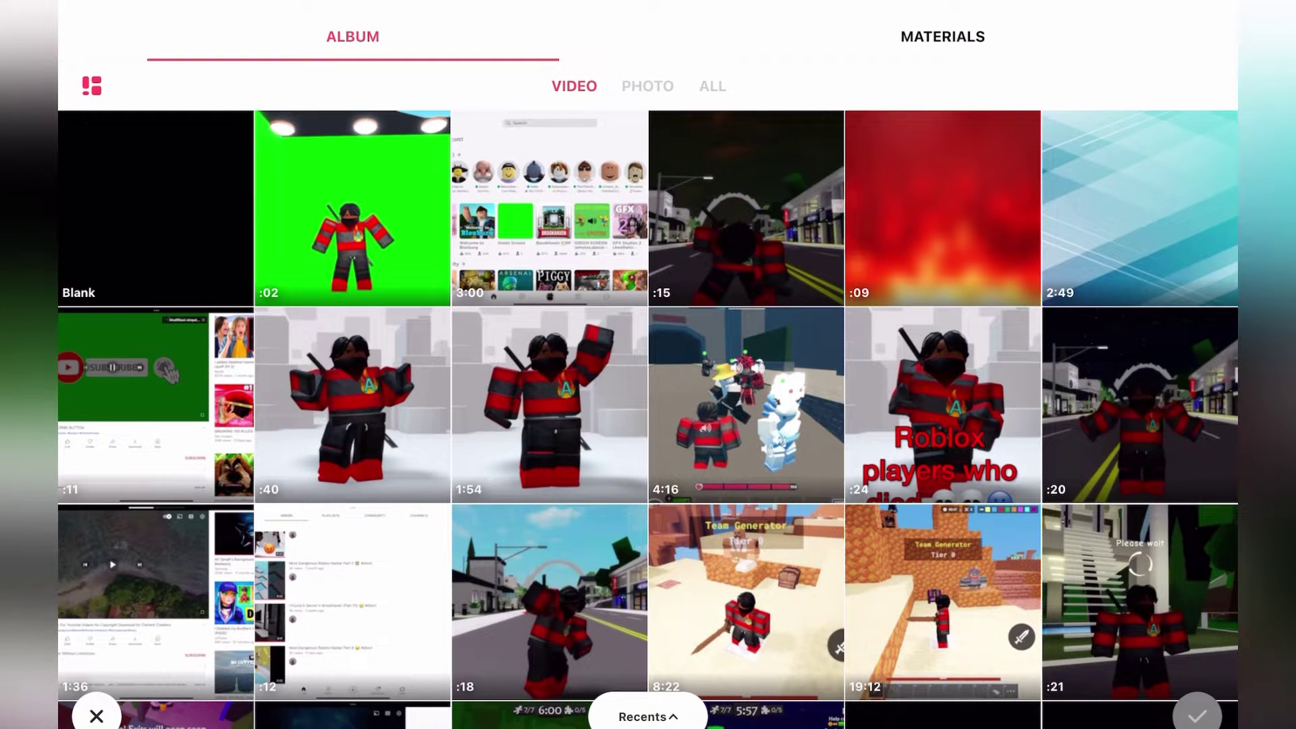
click(1199, 714)
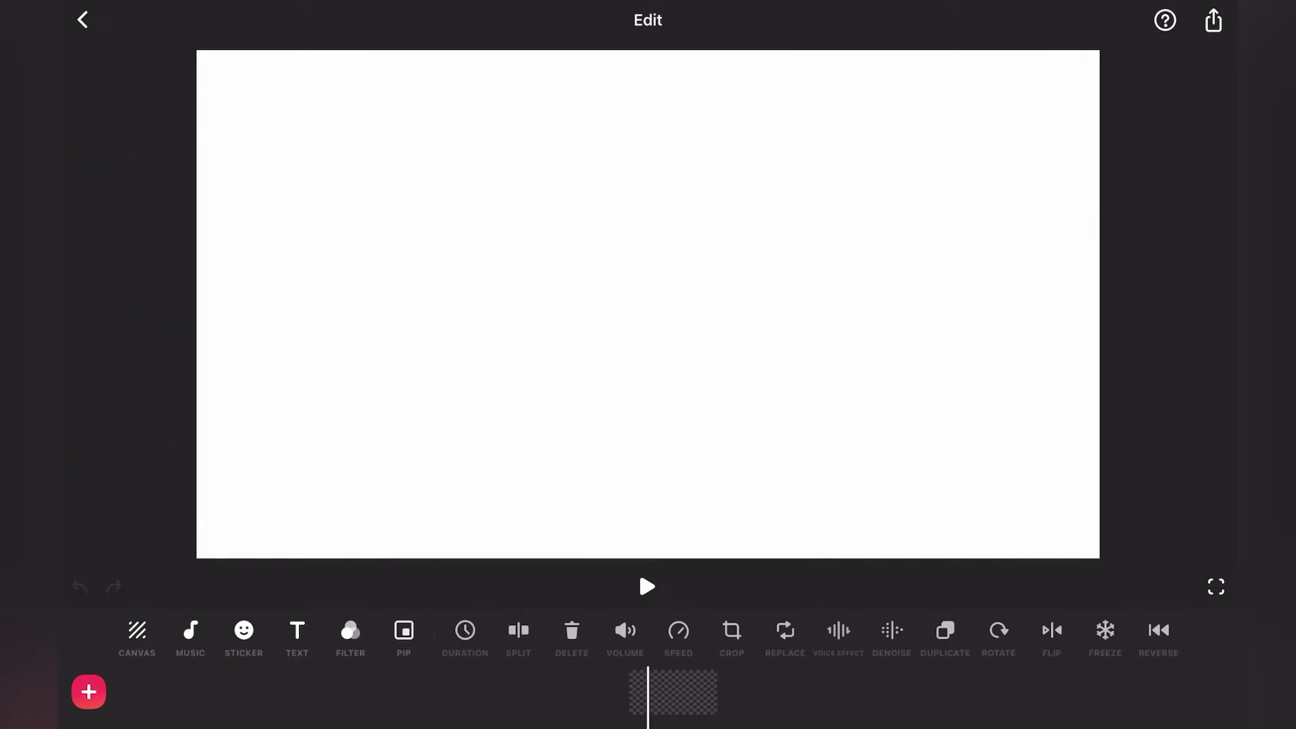
Add the green-screen waving clip as a PIP layer and crop it to the green wall
click(403, 631)
click(155, 209)
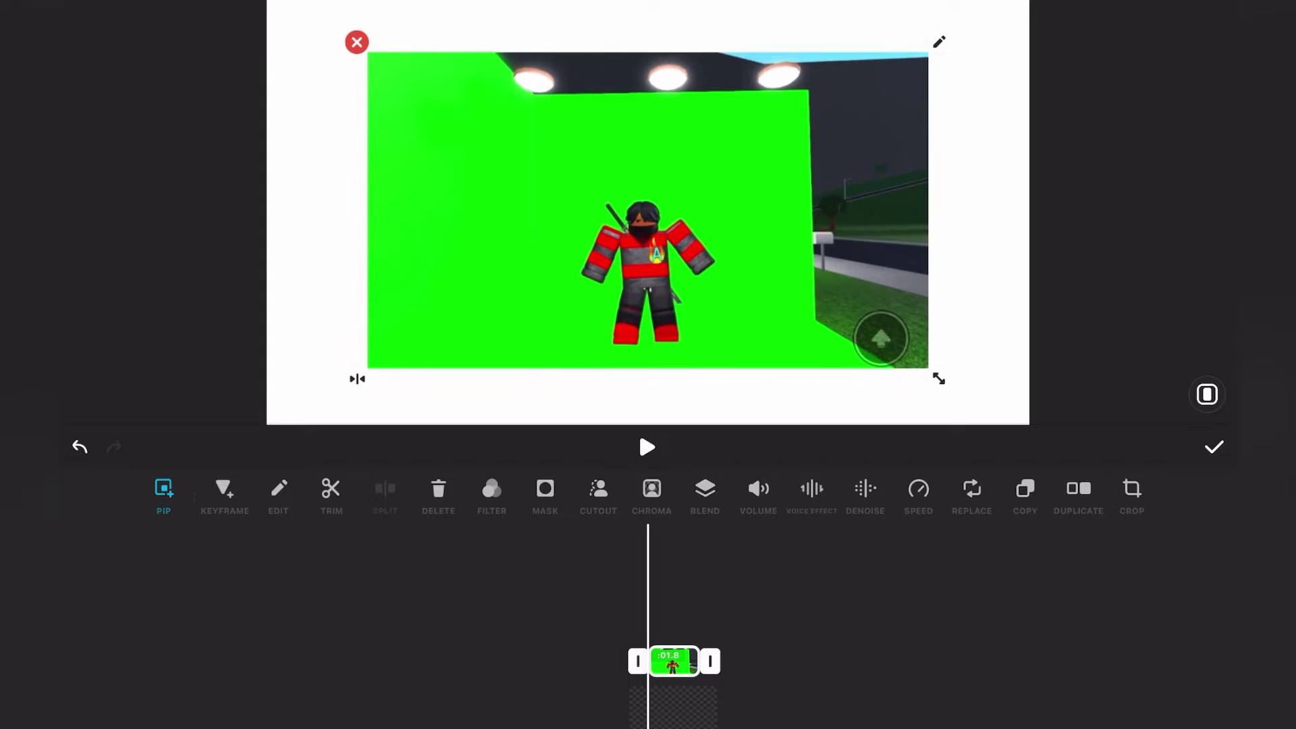
click(1132, 488)
drag(1050, 455, 849, 437)
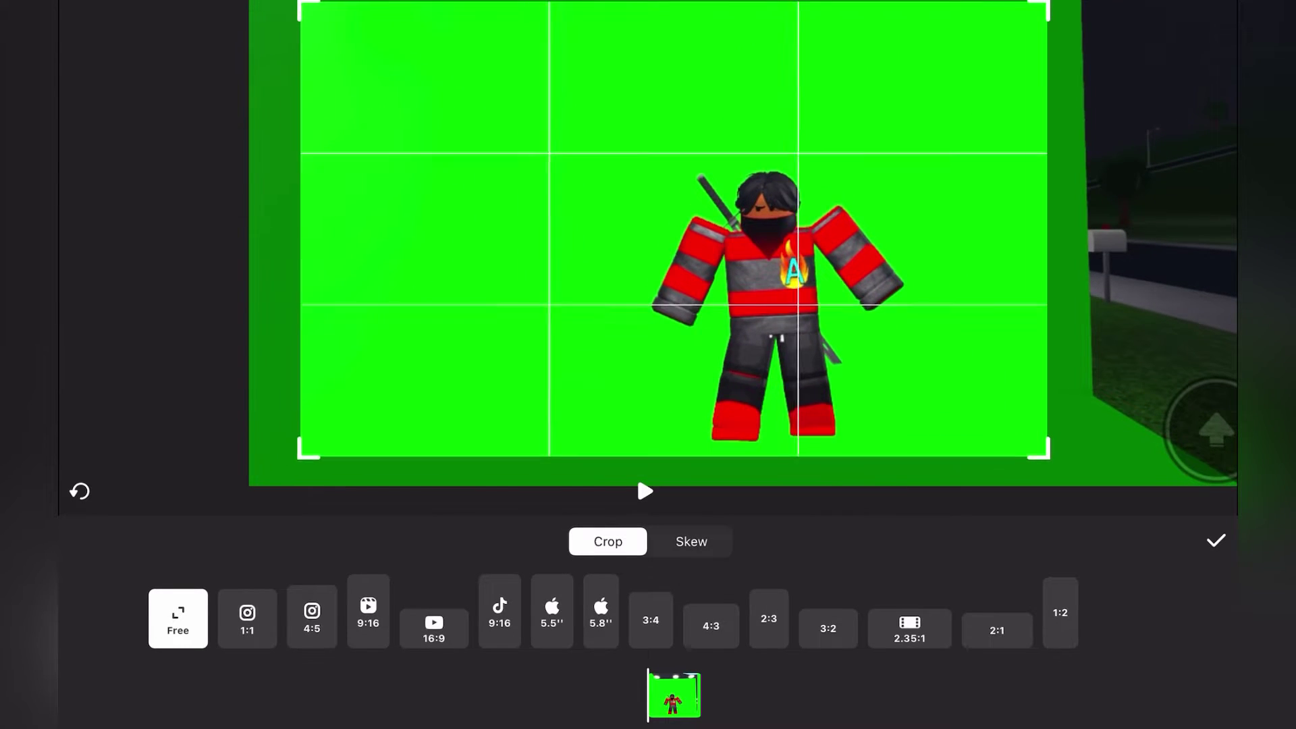
click(1215, 541)
scroll(659, 661, right, 1)
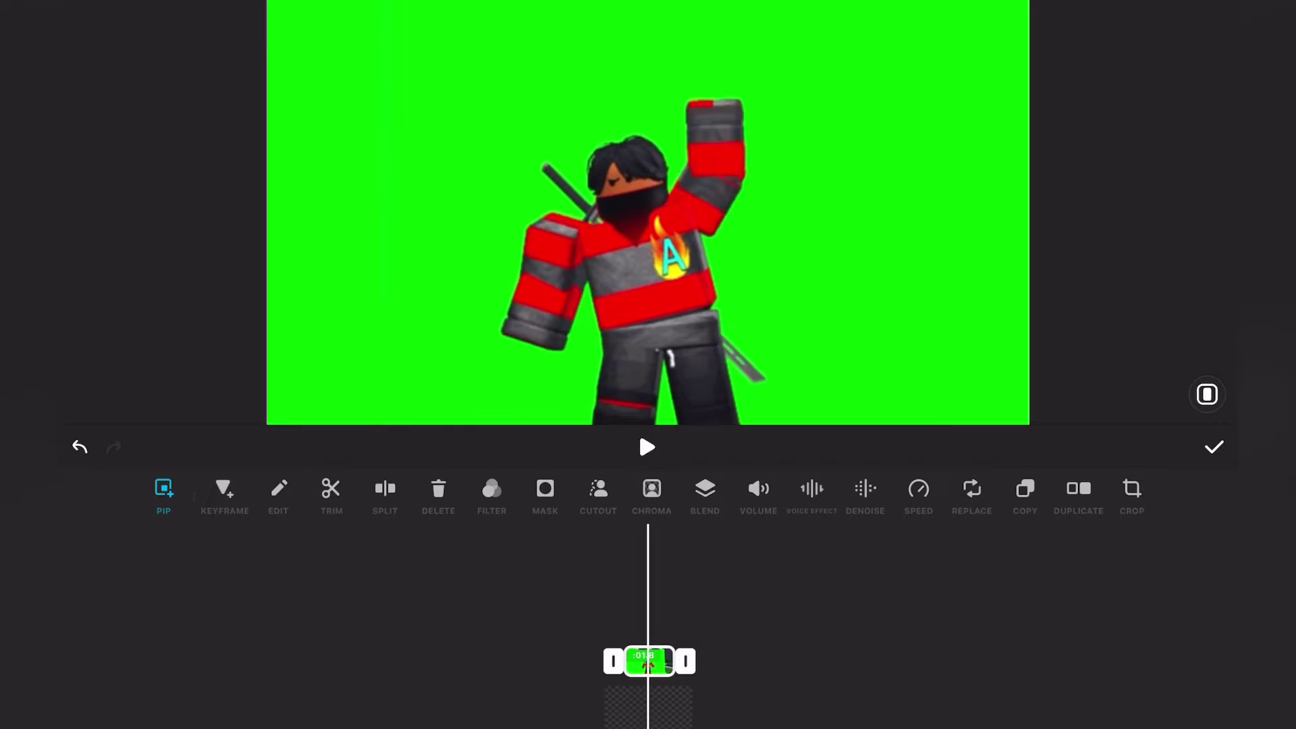
Chroma-key the green from the avatar clip with raised Strength, exit PIP, and bring up the dock
click(652, 489)
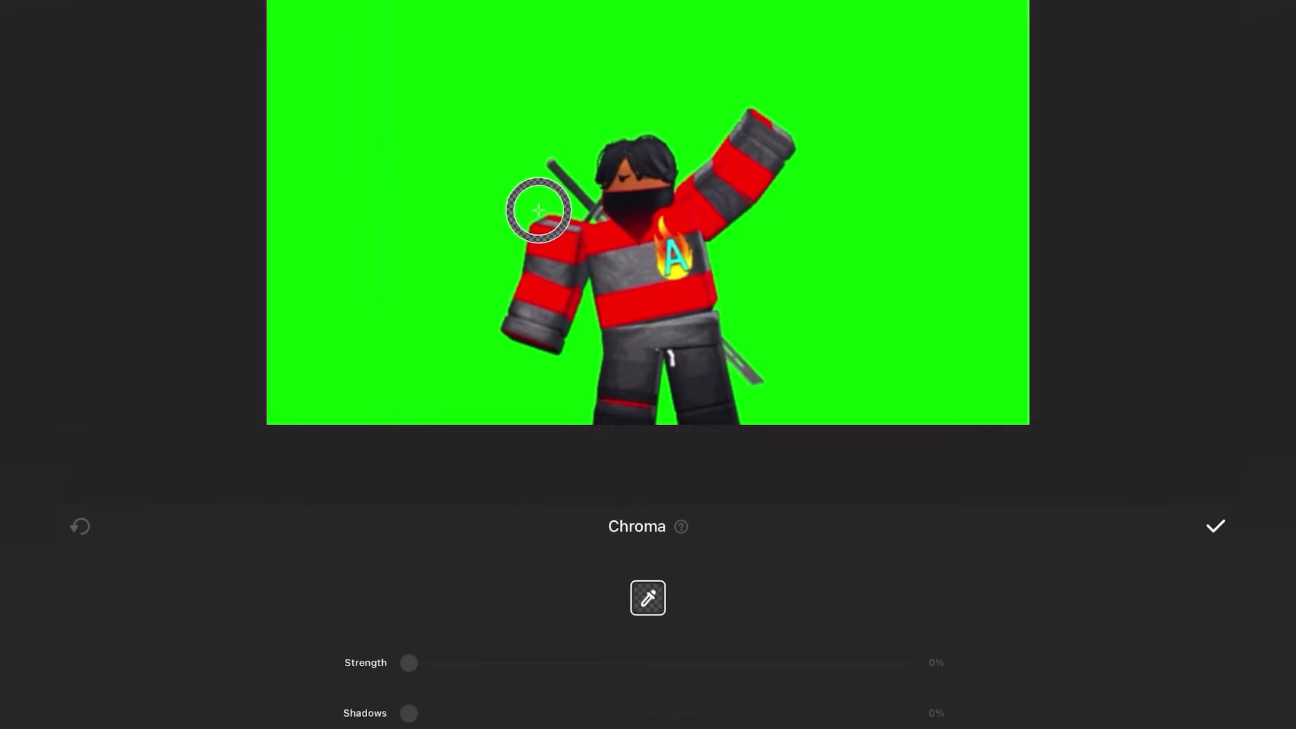
drag(540, 211, 502, 196)
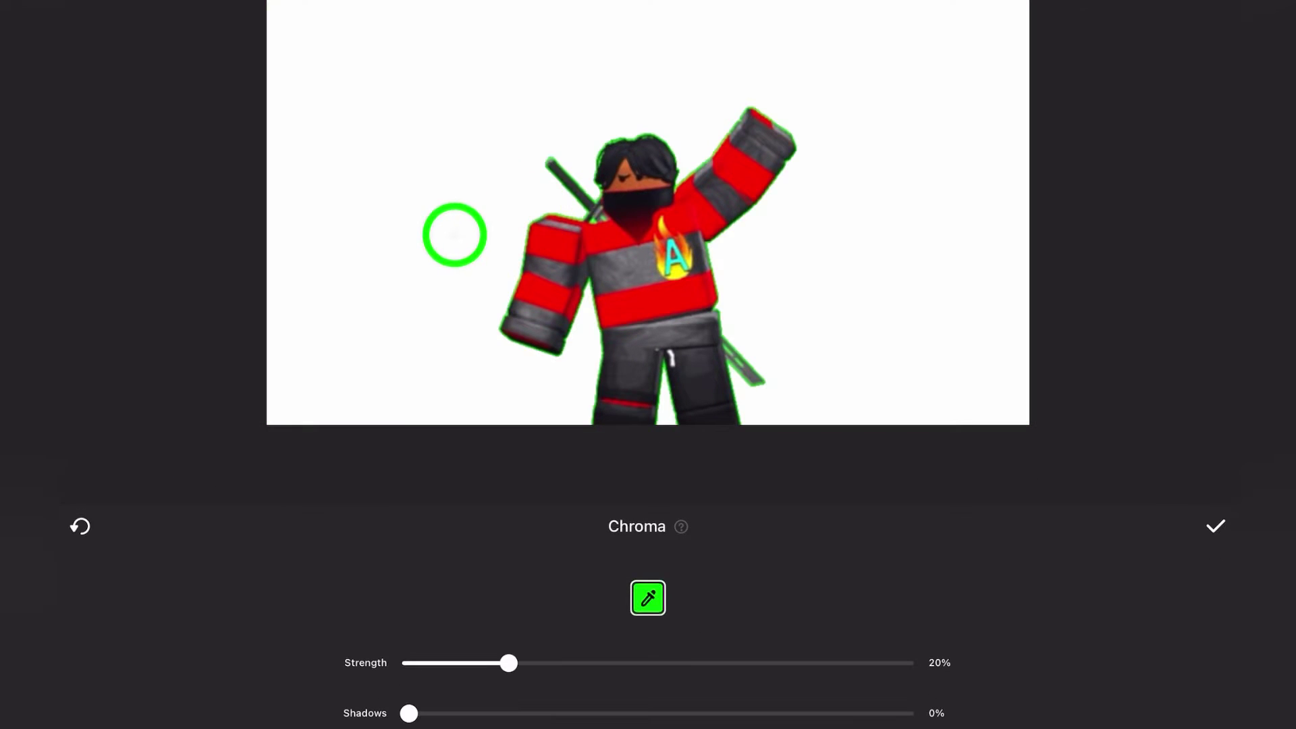
drag(508, 662, 735, 662)
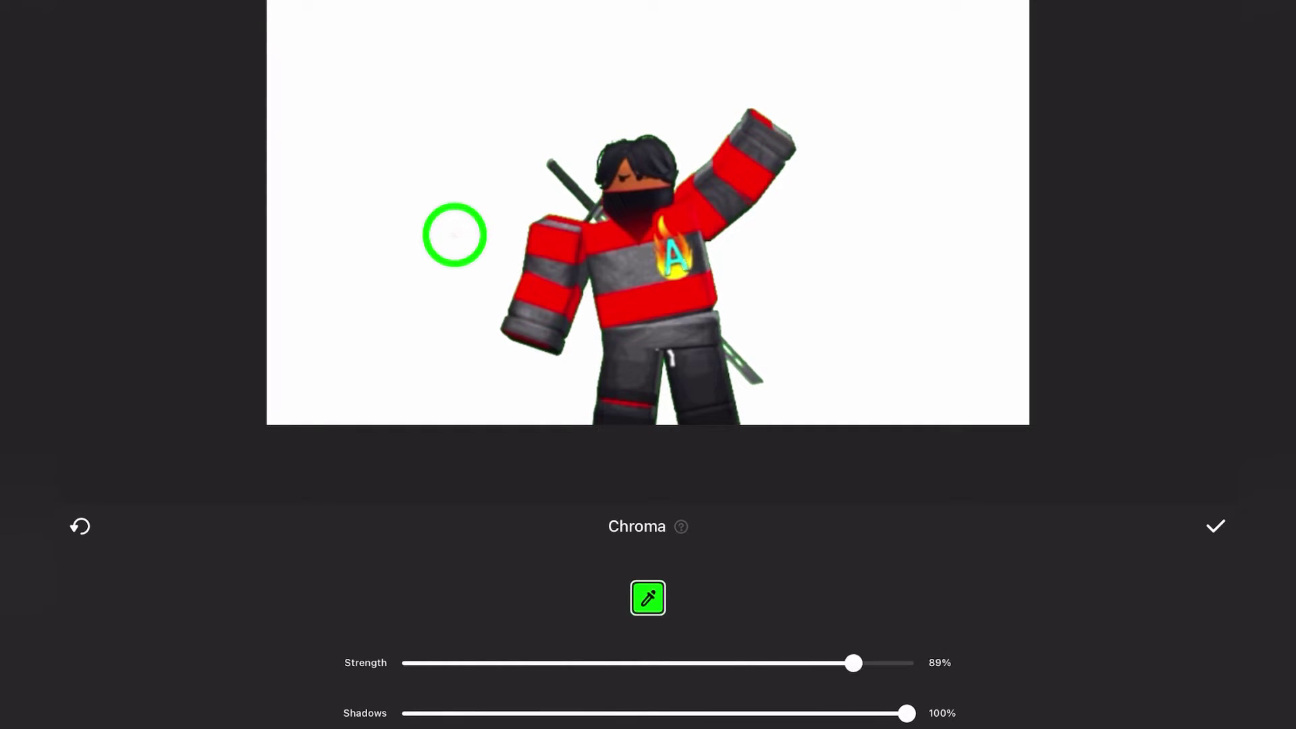
click(1215, 526)
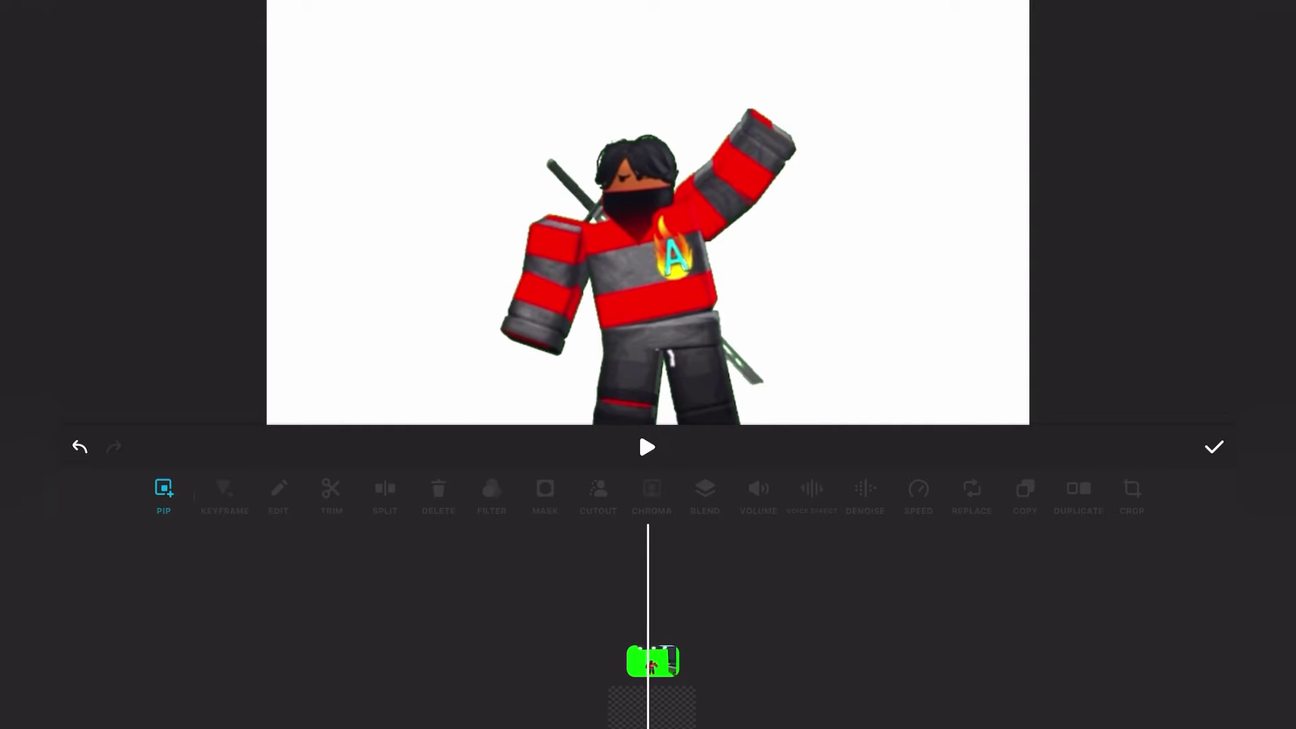
click(1214, 447)
drag(648, 724, 648, 608)
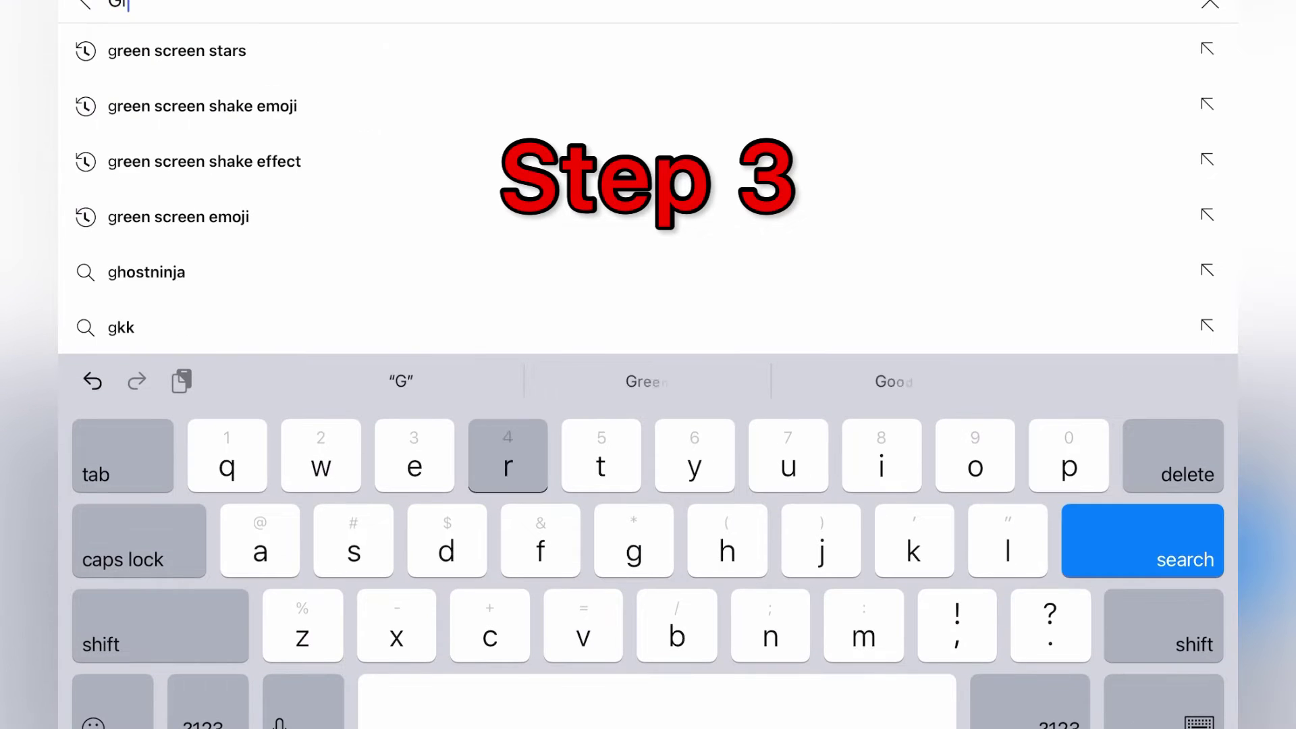
text(reen s)
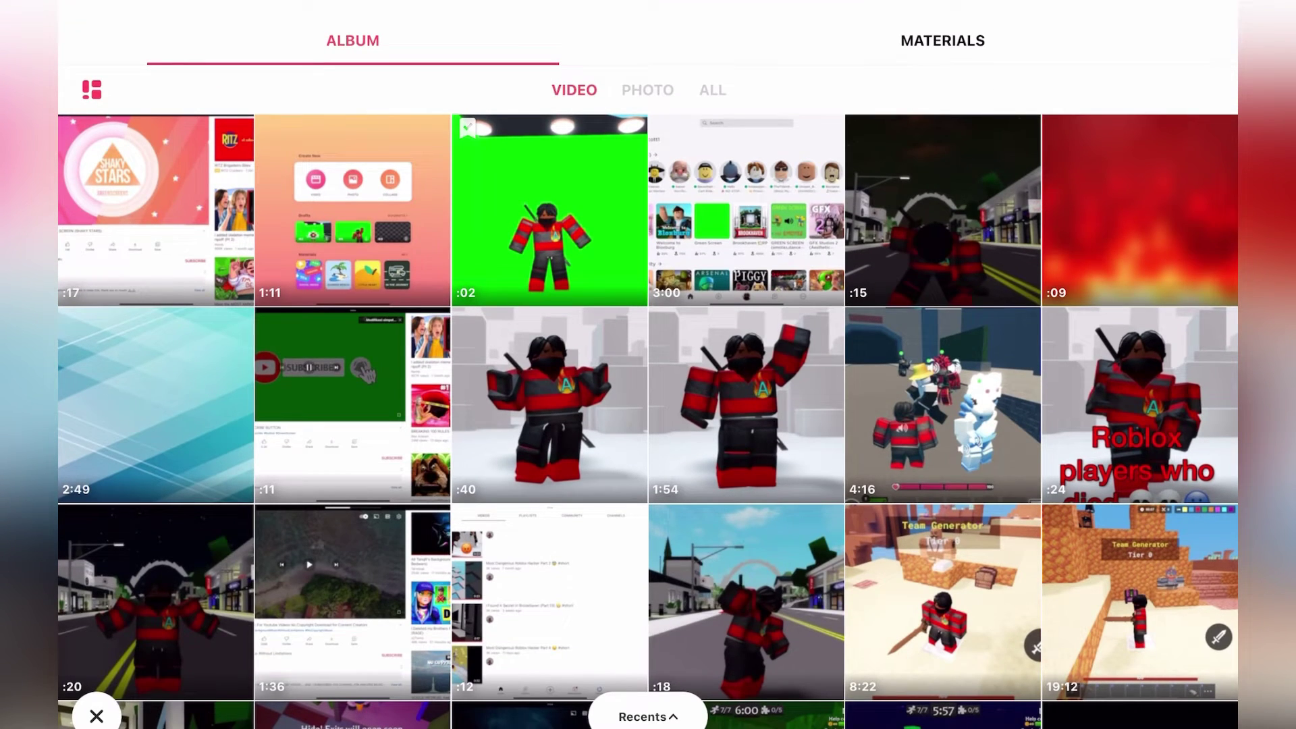
Add the Shaky Stars recording as a PIP layer, enlarge it, and start cropping
click(155, 210)
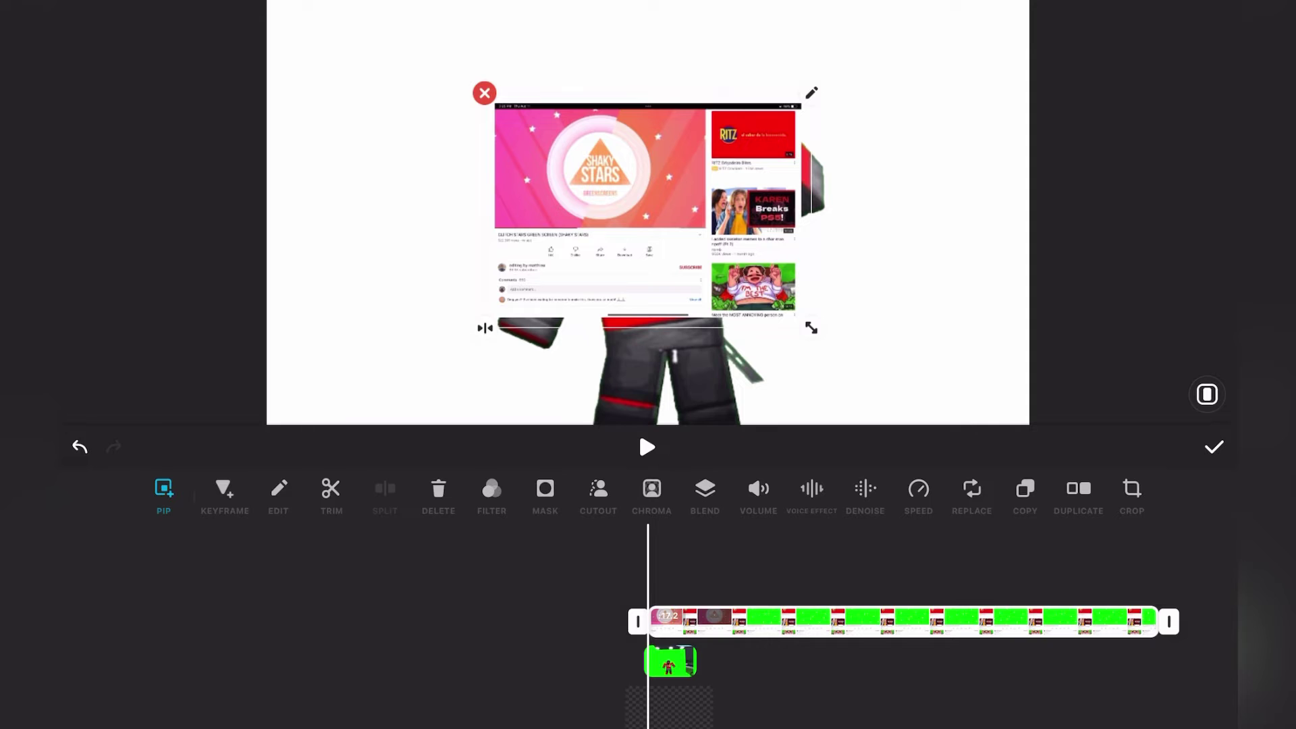
drag(811, 327, 972, 436)
click(1132, 488)
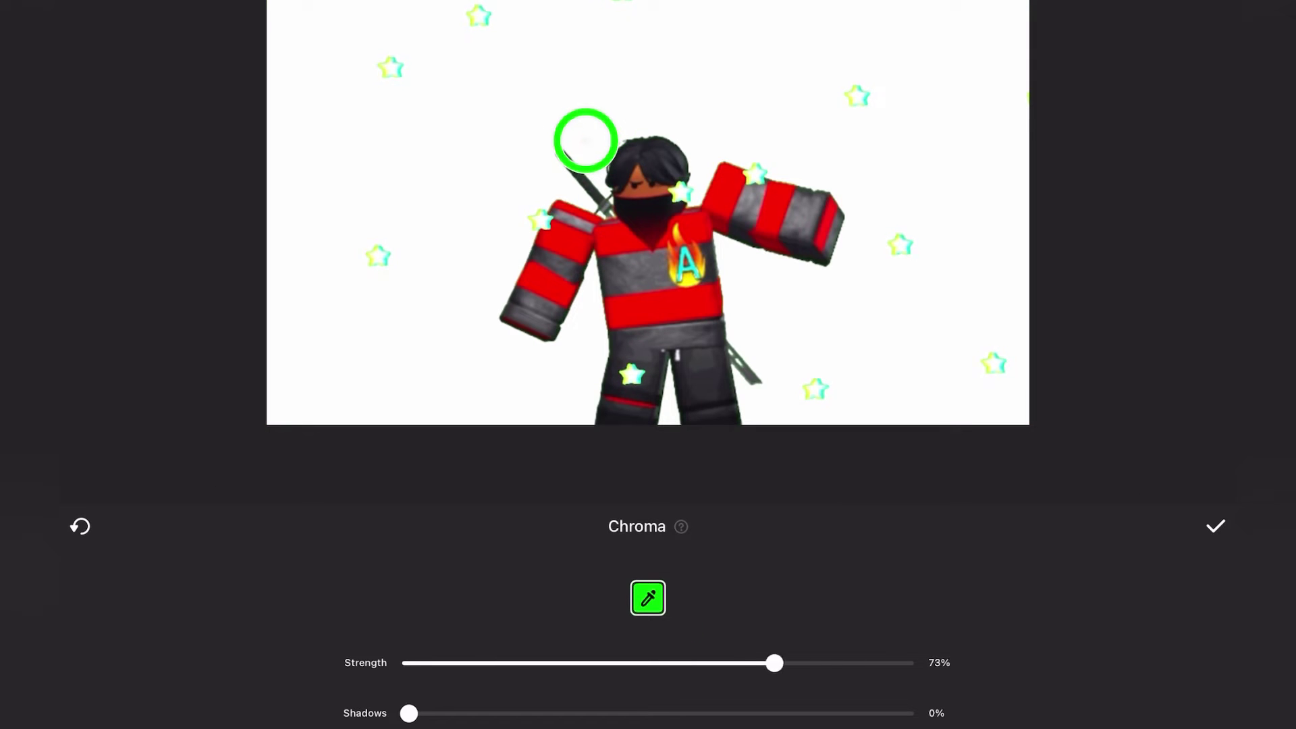
Confirm the stars chroma key, nudge the layer on the timeline, and select the blank background clip
click(1216, 526)
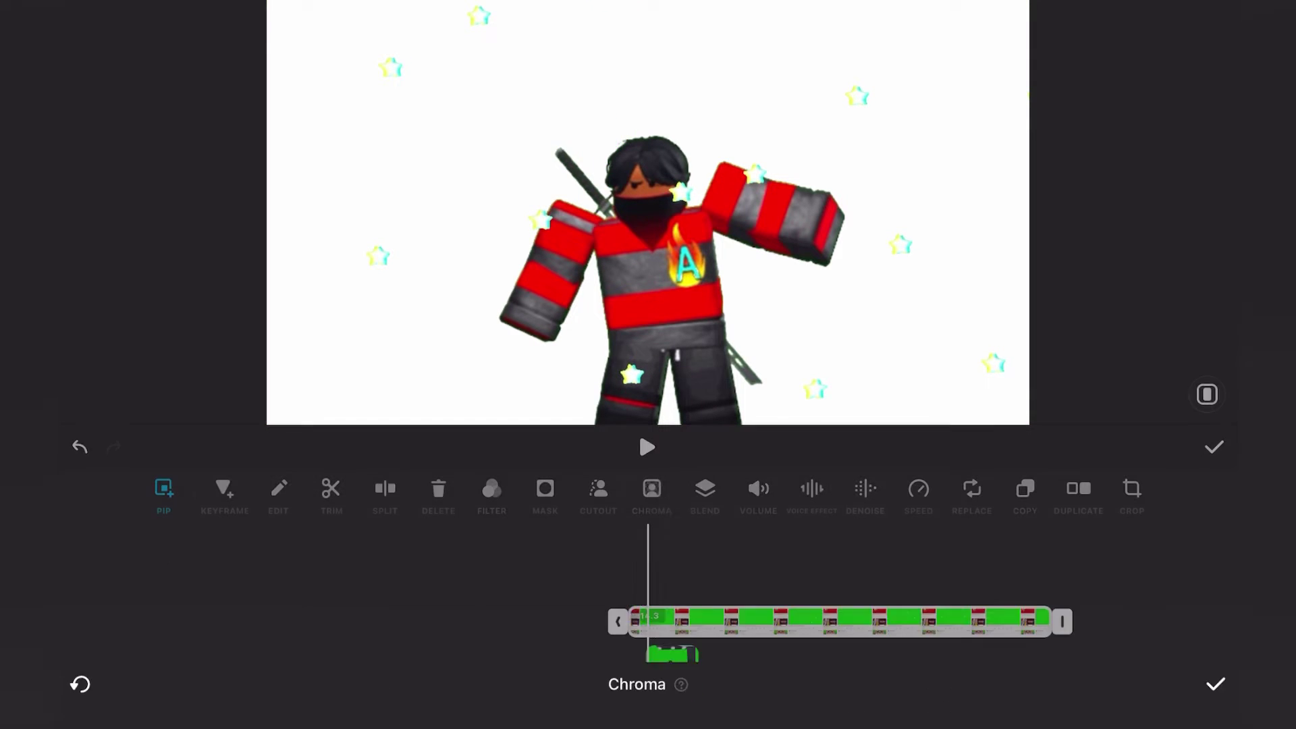
drag(648, 567, 653, 567)
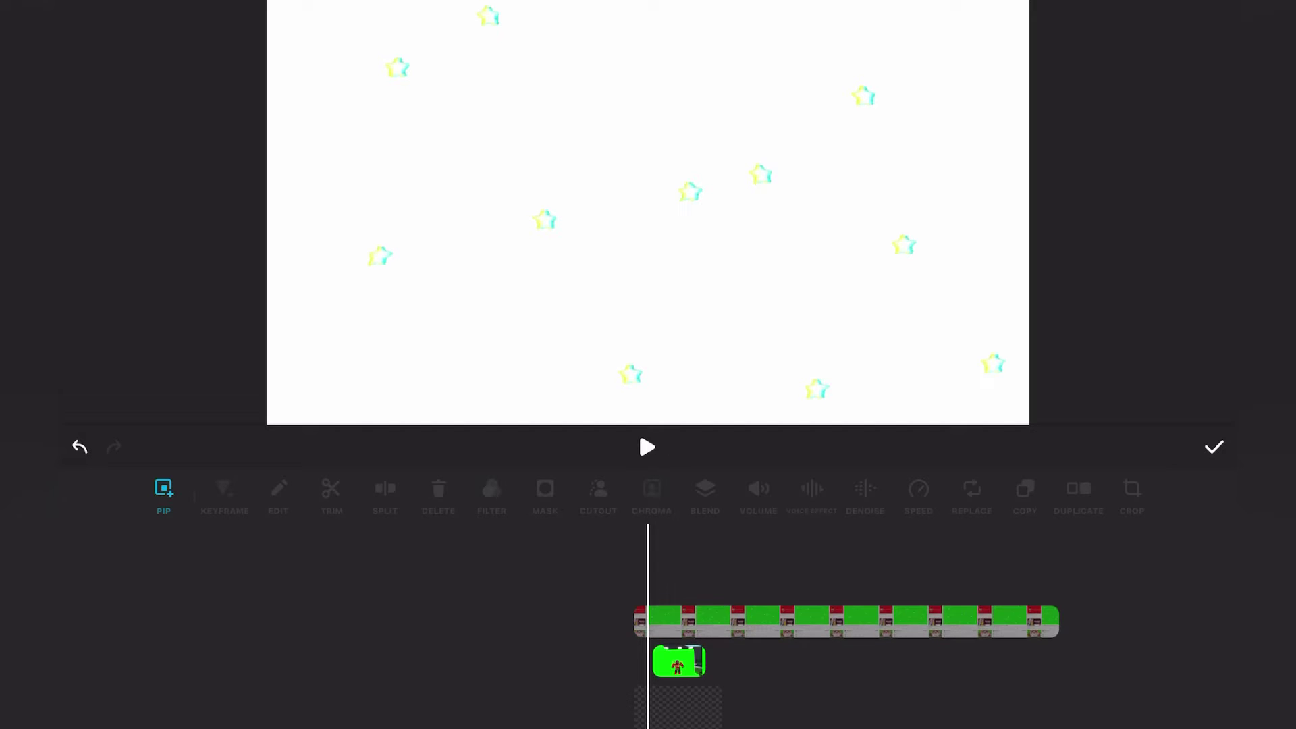
drag(709, 620, 661, 621)
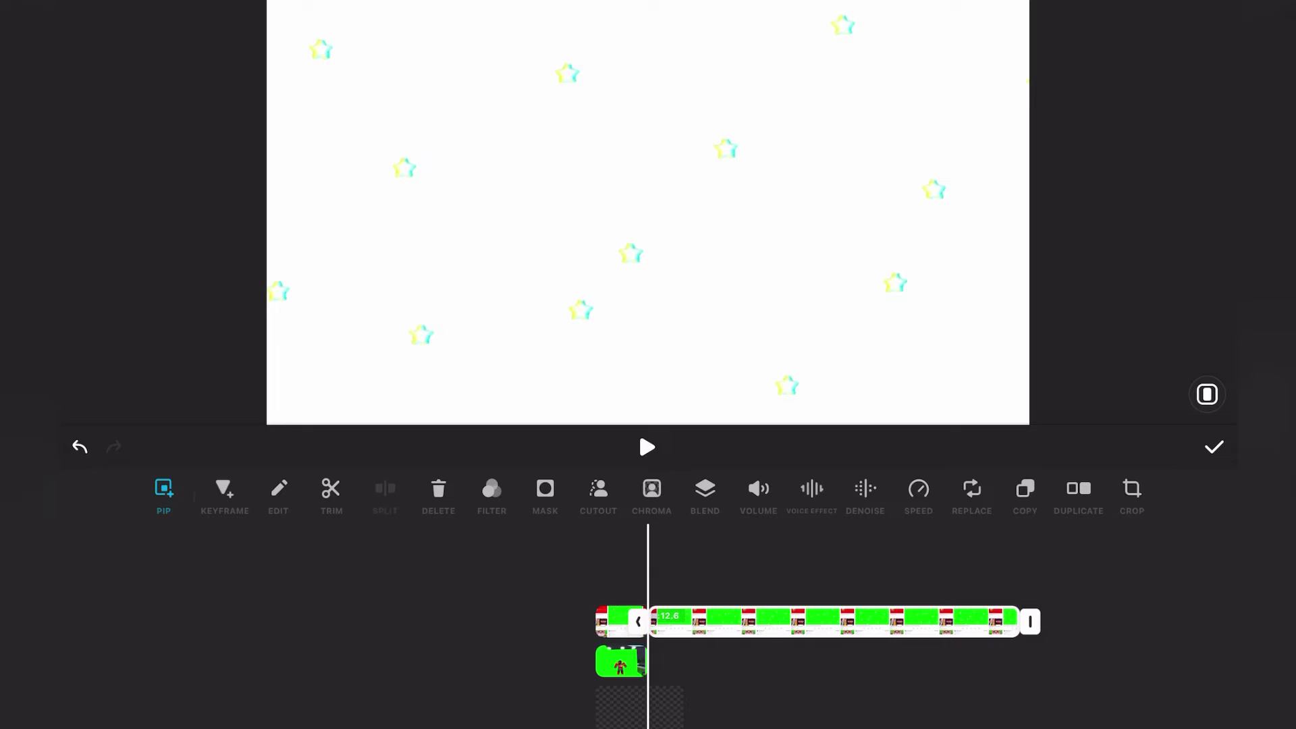
click(439, 488)
click(638, 694)
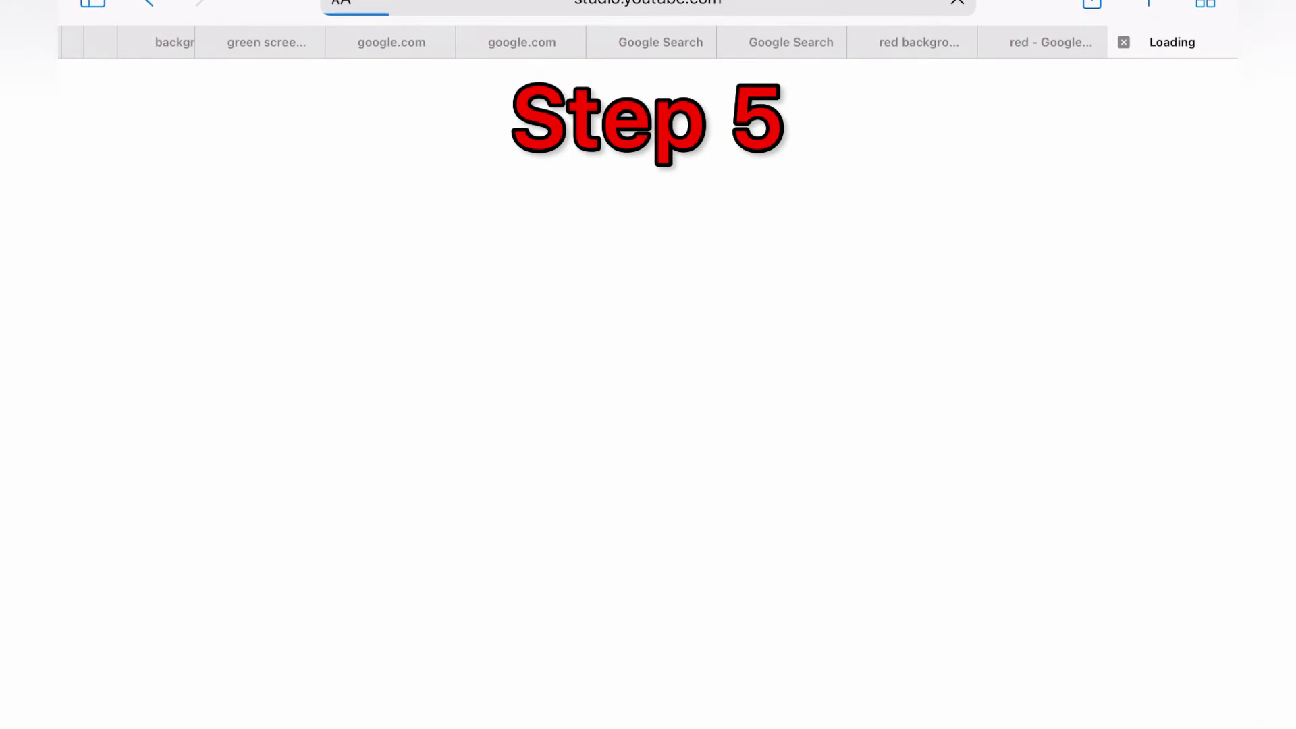
Search for 'red background' in a new Safari tab
key(ctrl+t)
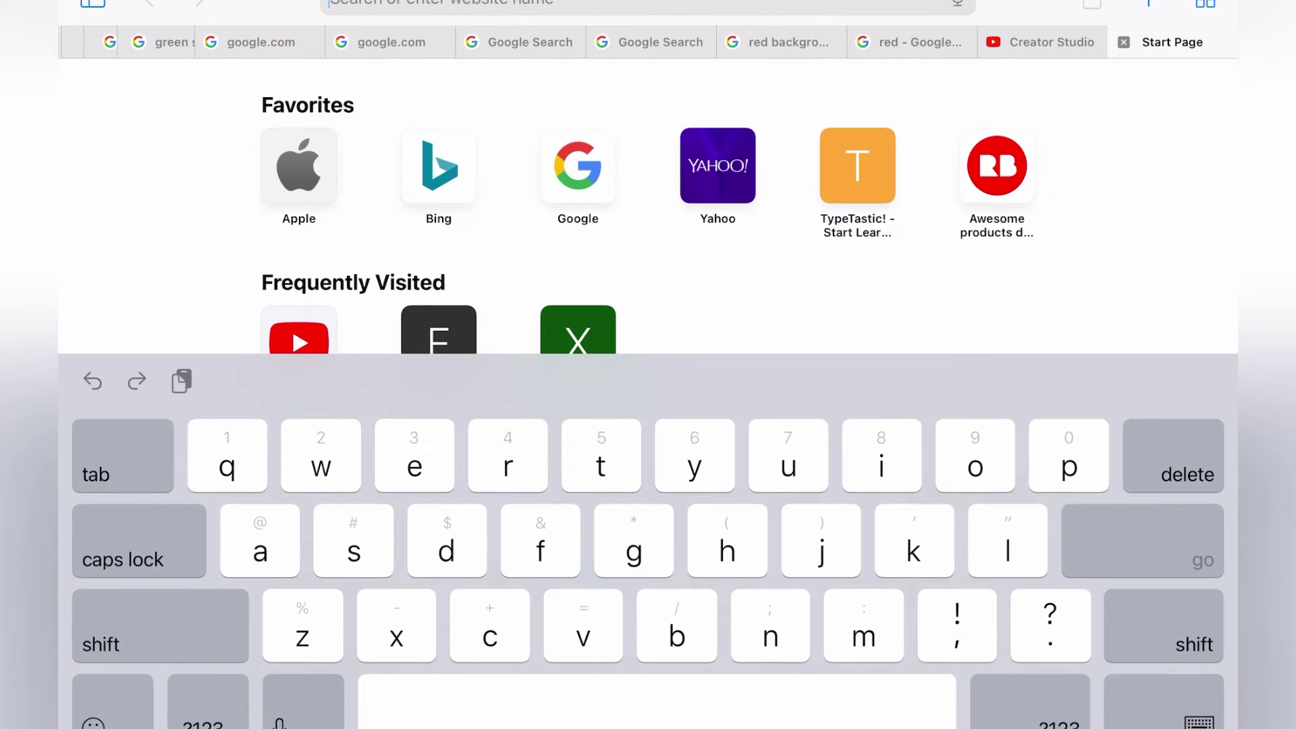
text(red)
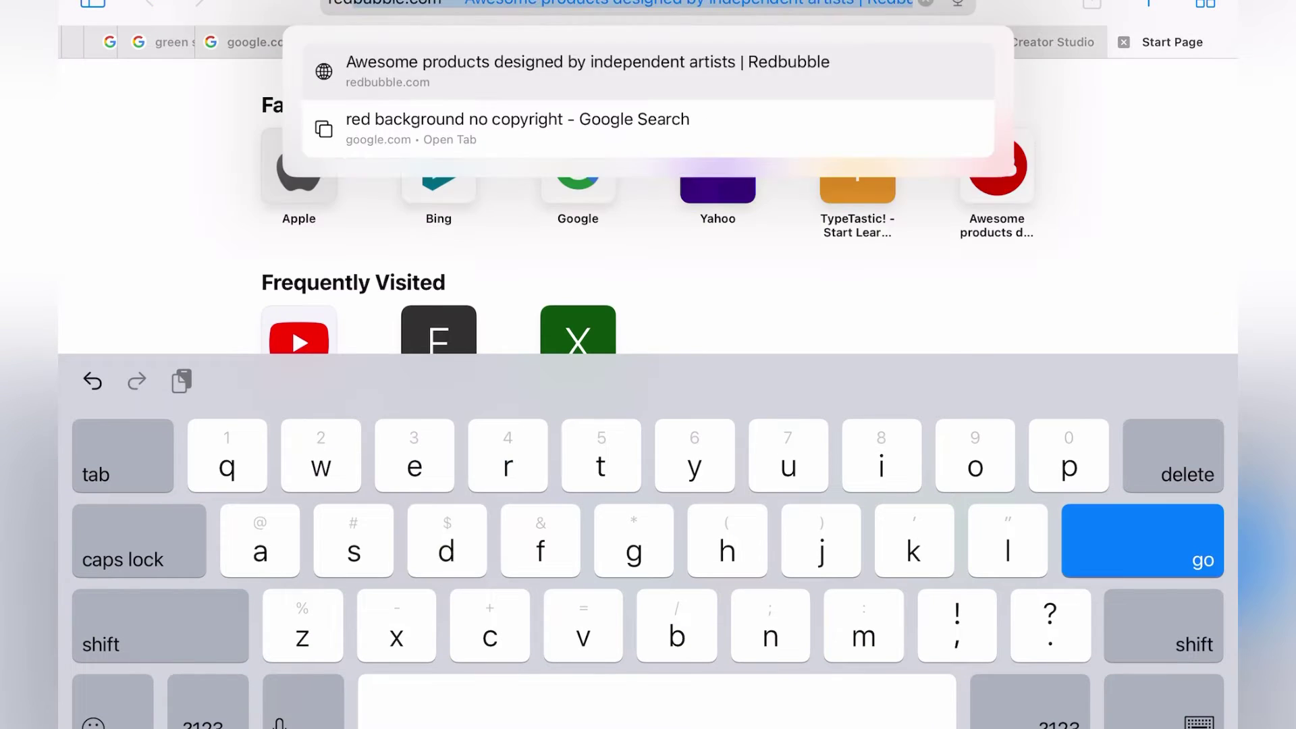
text( bac)
key(Down)
key(Return)
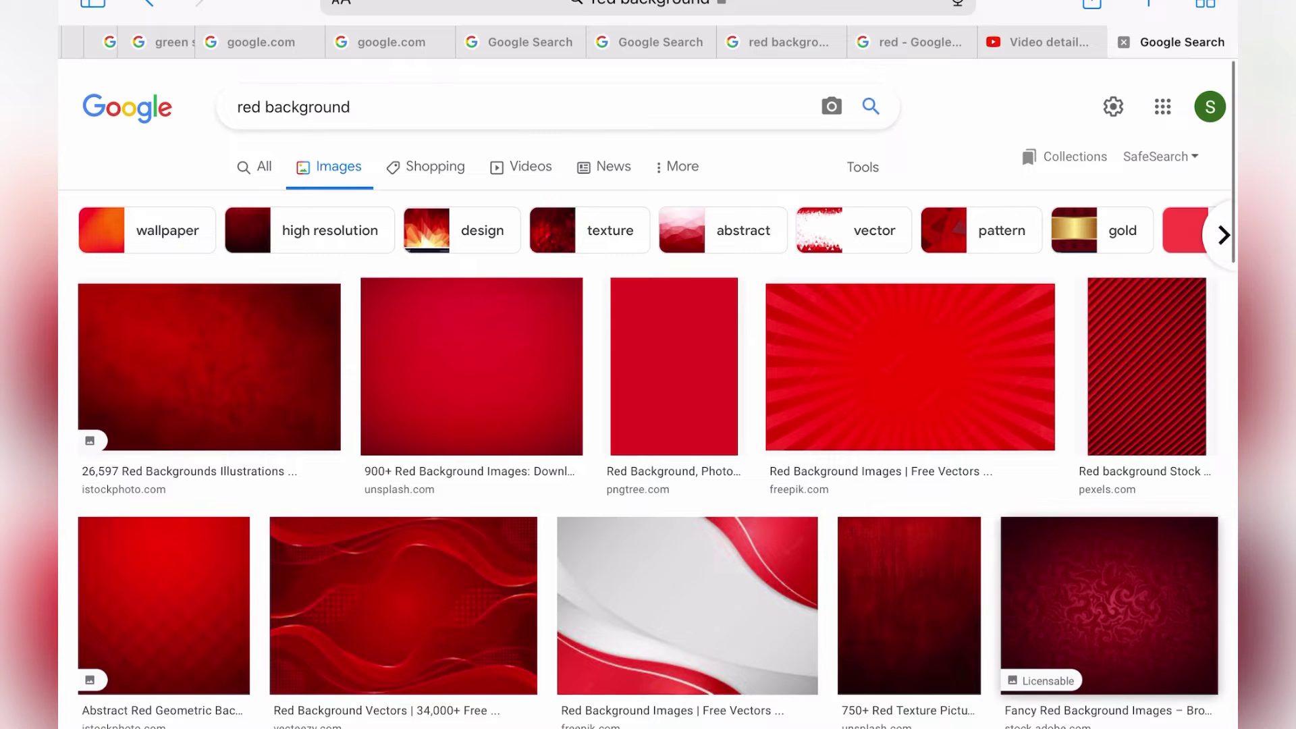
scroll(648, 405, down, 2)
Preview the grey-and-red Freepik image, close it, then preview the dark red Unsplash background
click(687, 517)
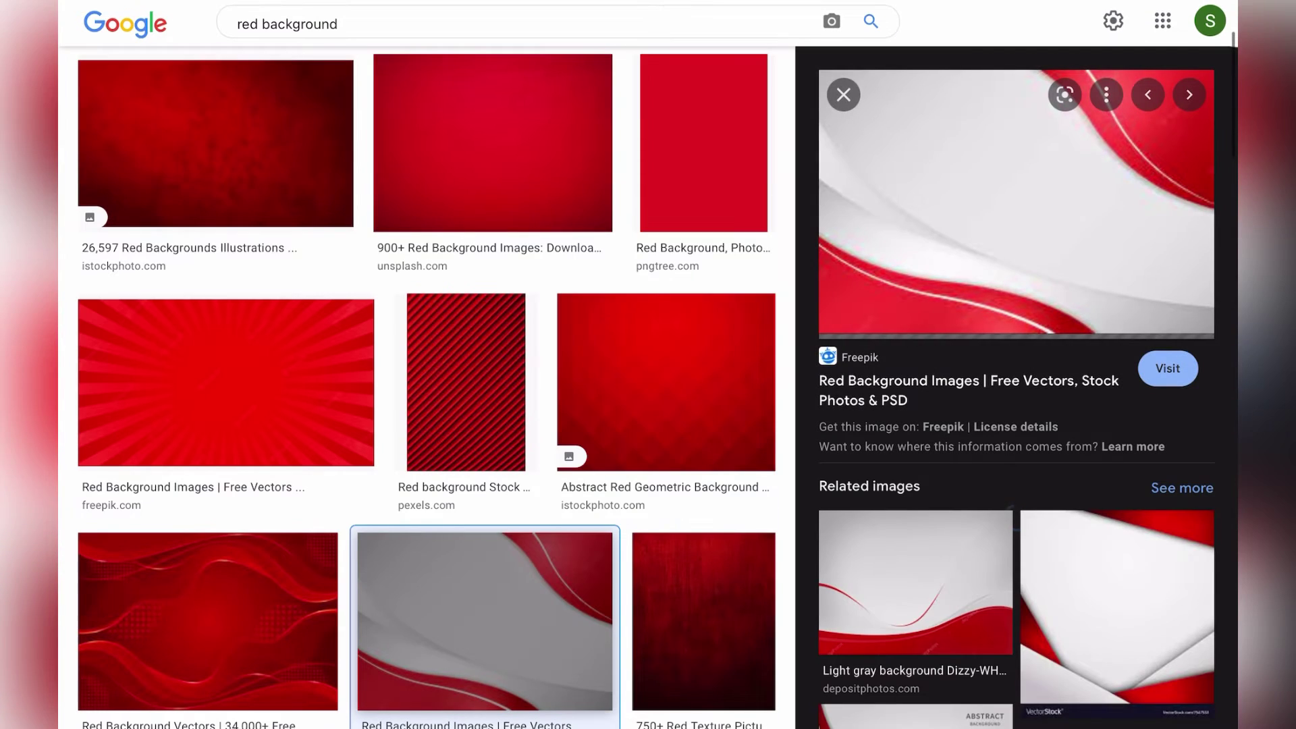
key(Escape)
click(471, 143)
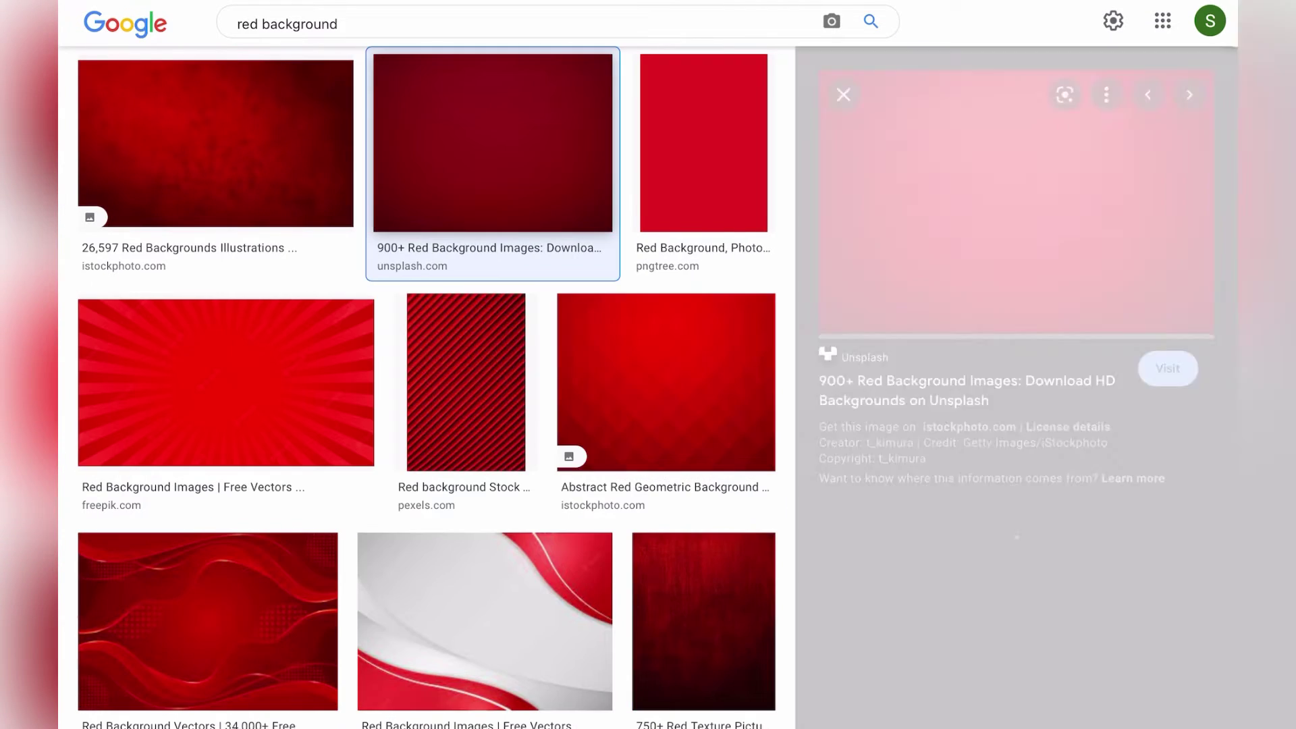
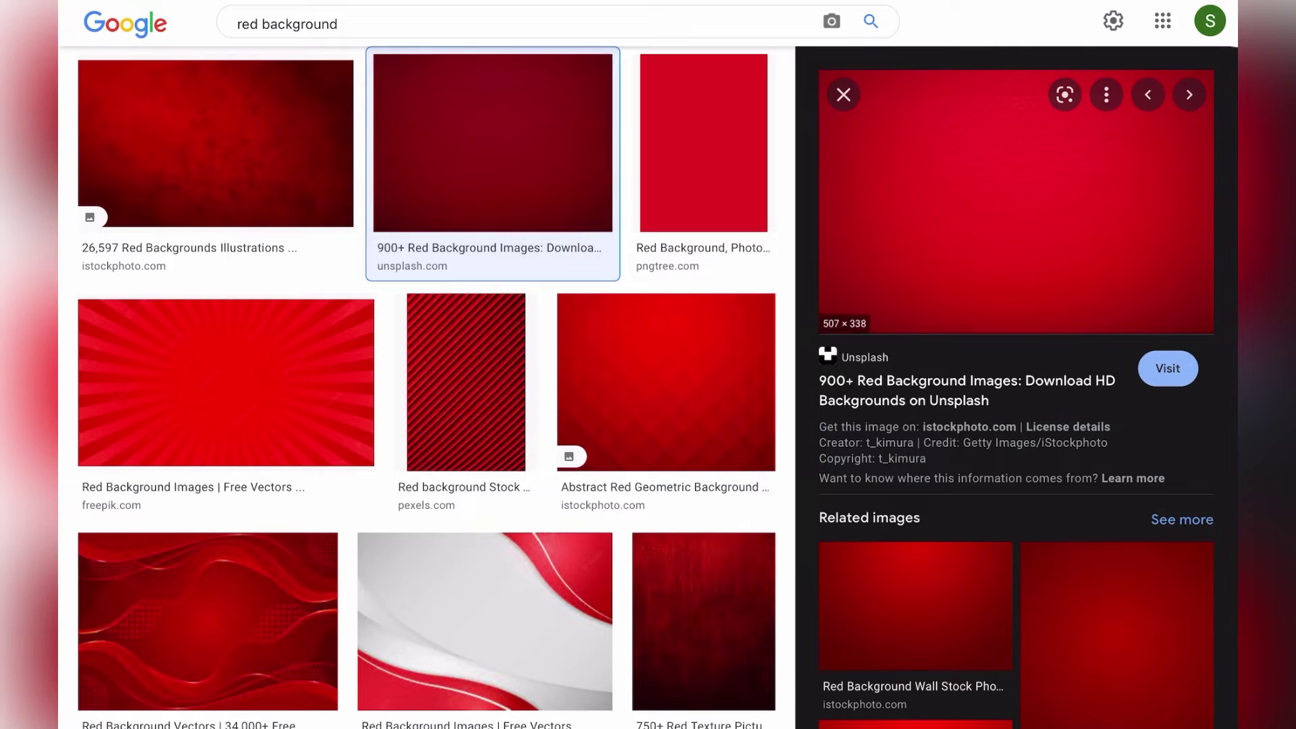
Preview the red background image in Google Images, then switch back to InShot
click(1015, 203)
click(405, 405)
drag(648, 728, 648, 456)
Swap the character's white clip for the plain red photo and apply the 16:9 canvas
click(993, 152)
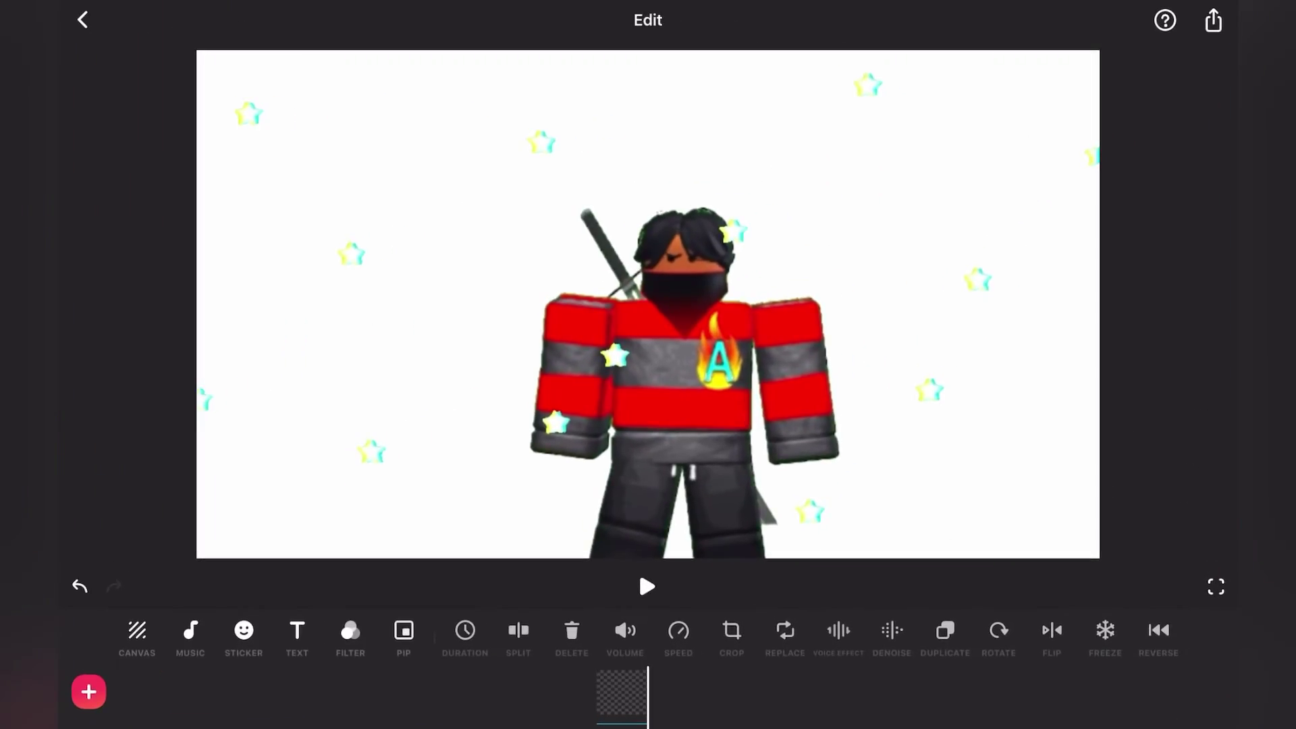
click(621, 691)
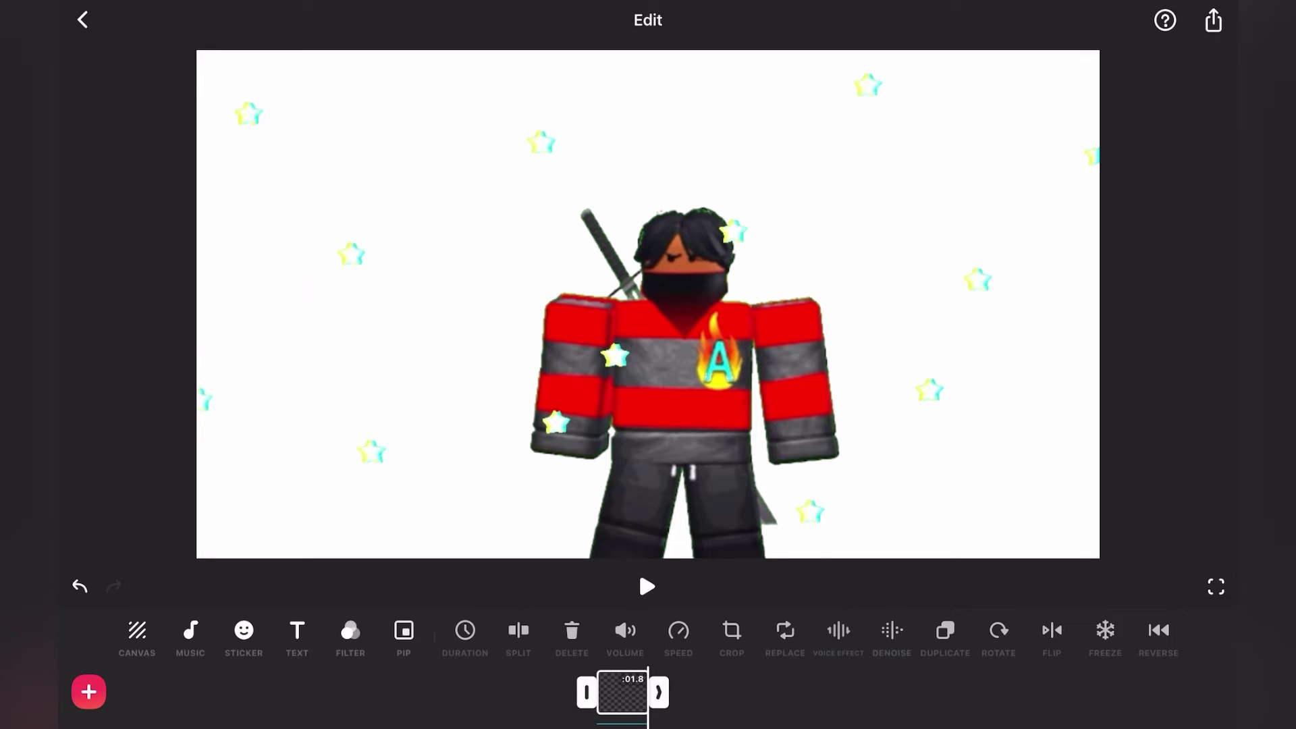
click(88, 691)
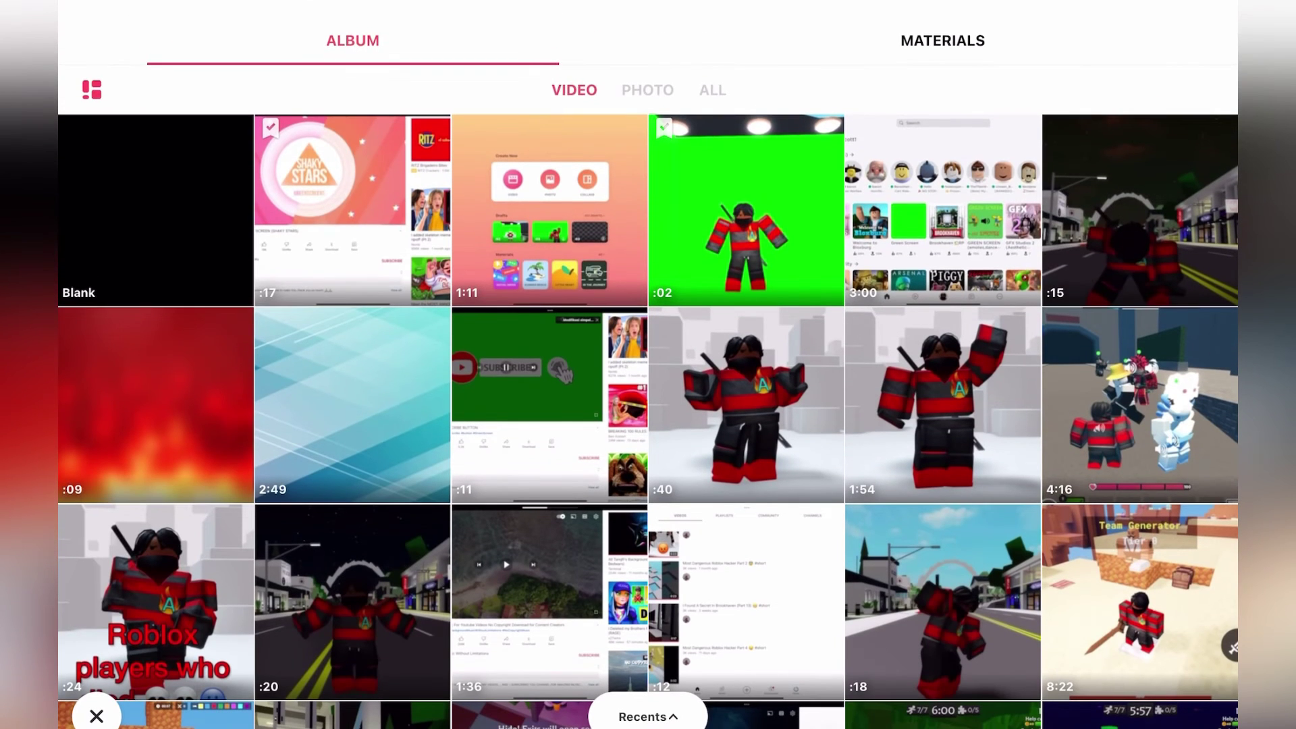
click(648, 90)
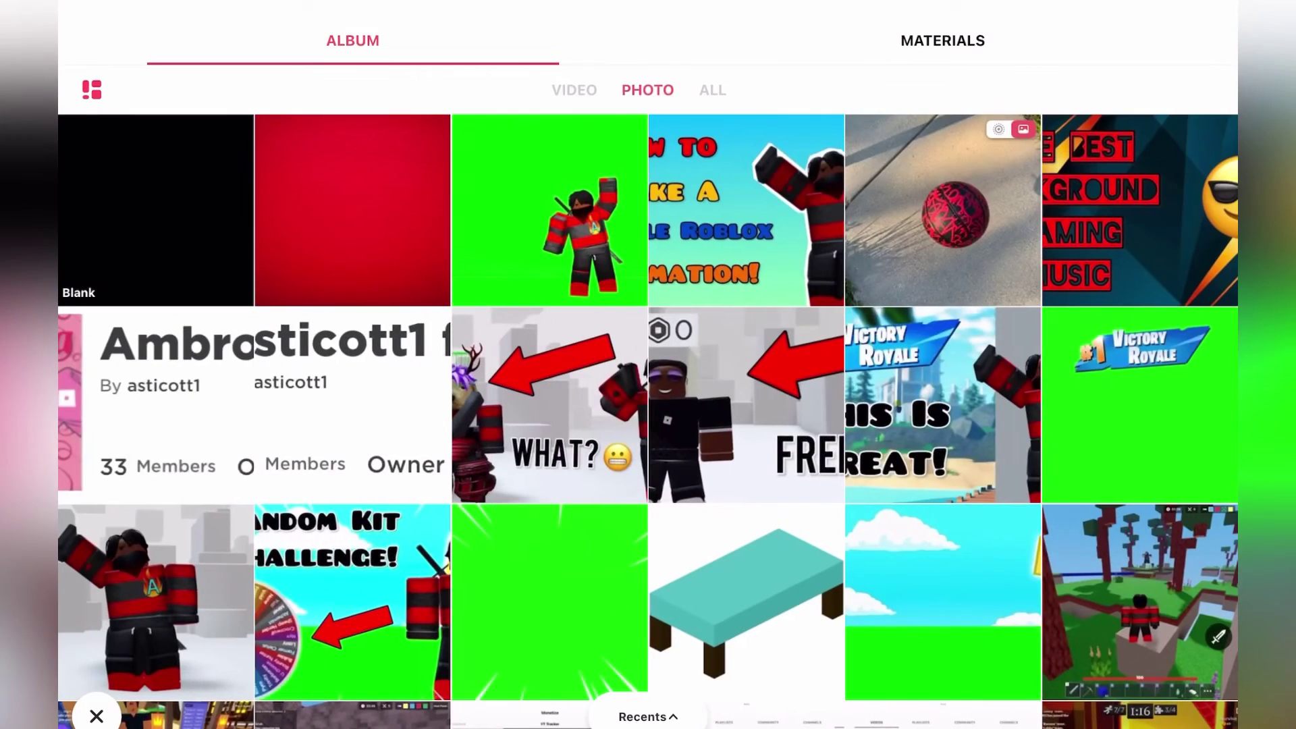
click(351, 210)
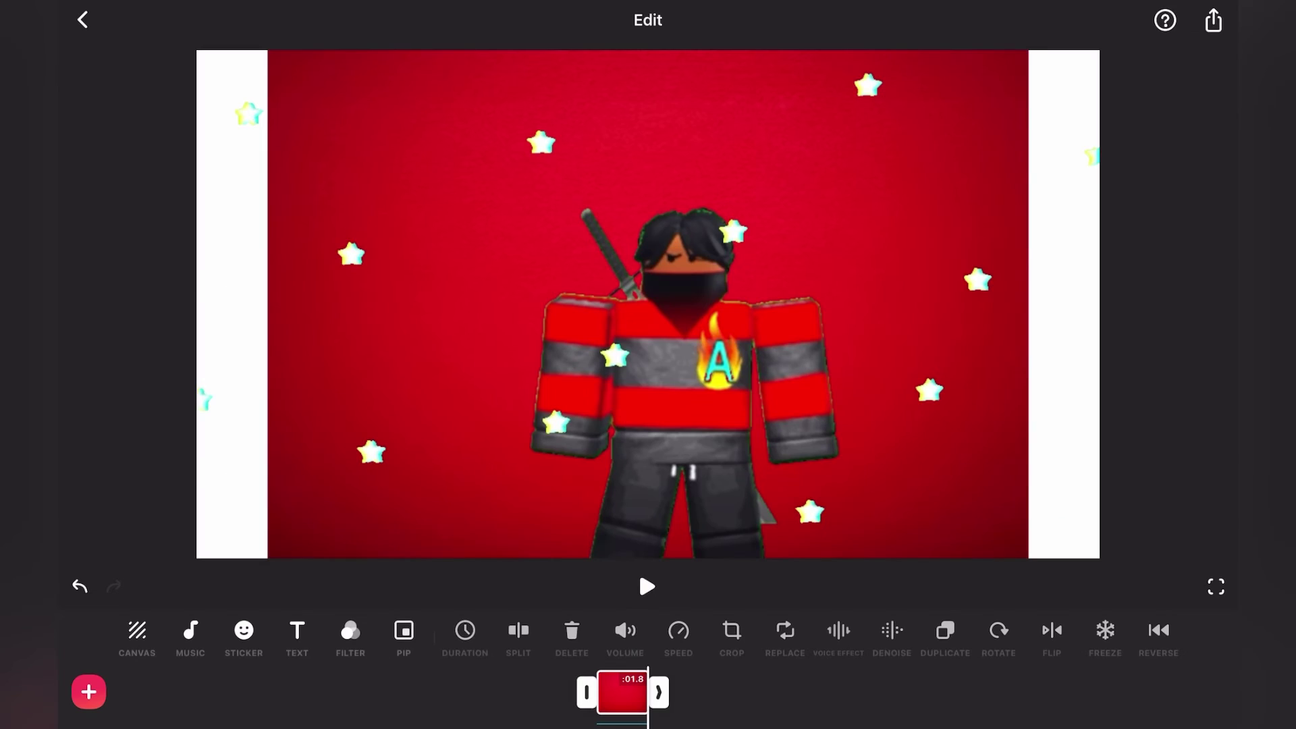
click(137, 636)
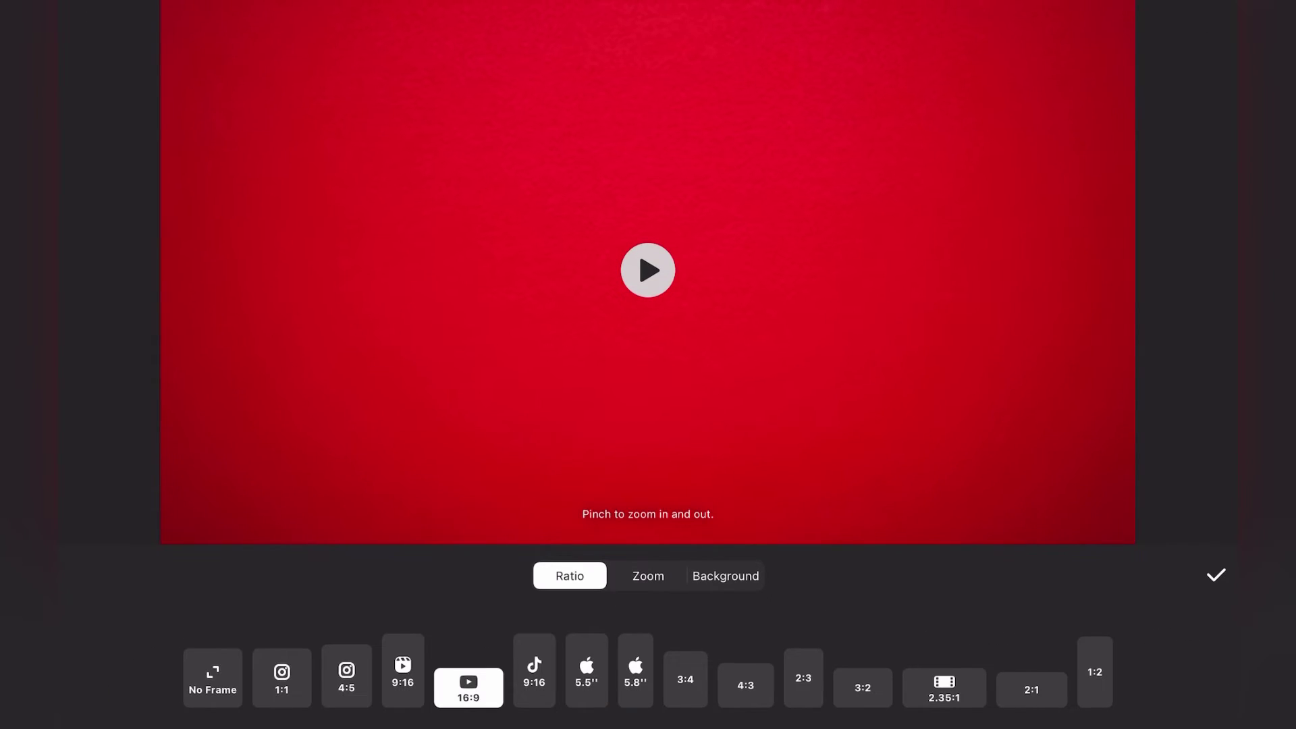
click(1217, 576)
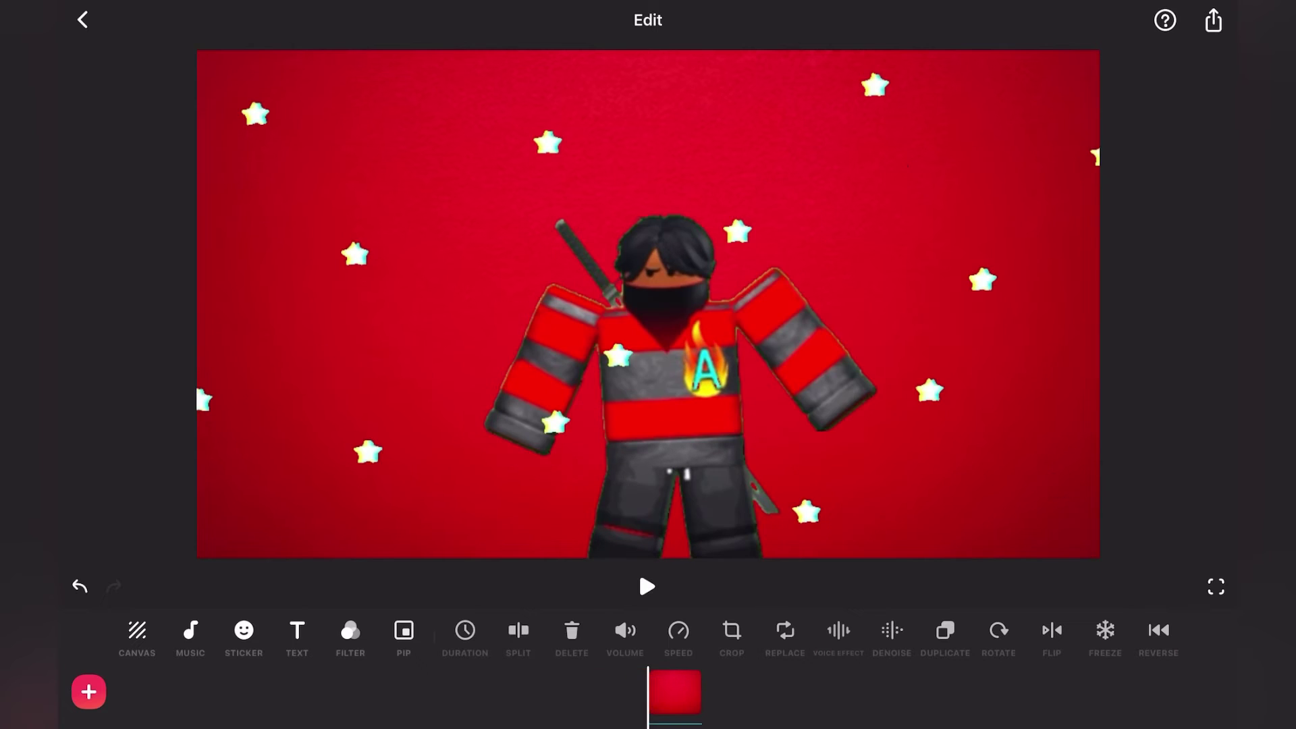
Add the second Super zoom-style transition at the junction of the character and red clips
mouse_move(675, 695)
mouse_down()
mouse_move(608, 695)
mouse_move(650, 694)
mouse_up()
click(623, 692)
click(648, 699)
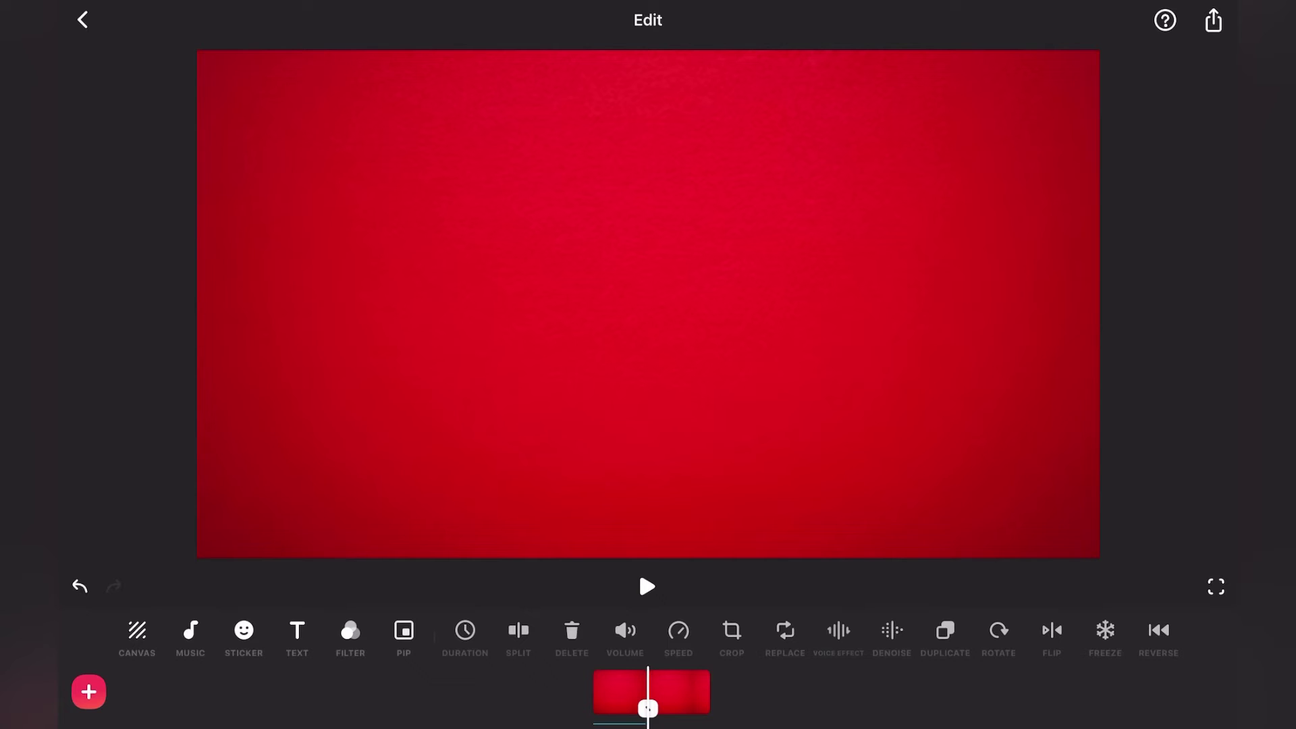
click(649, 708)
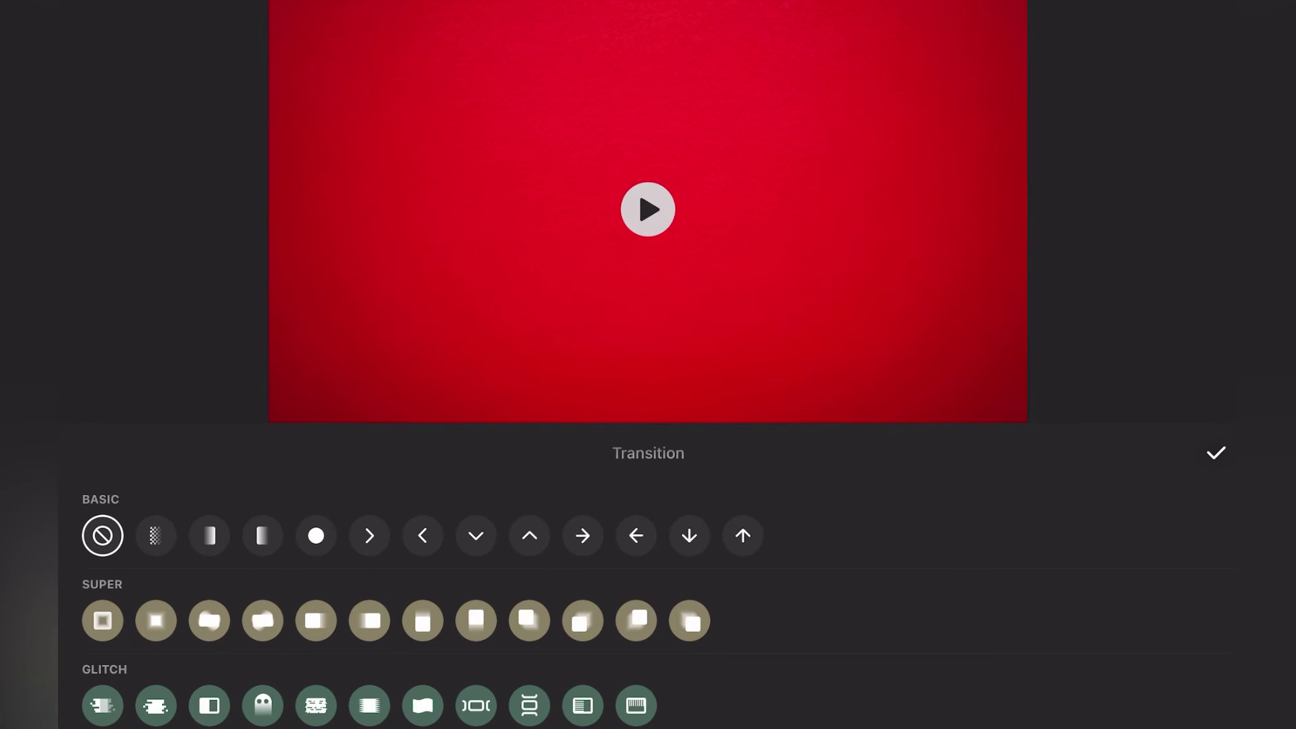
click(156, 621)
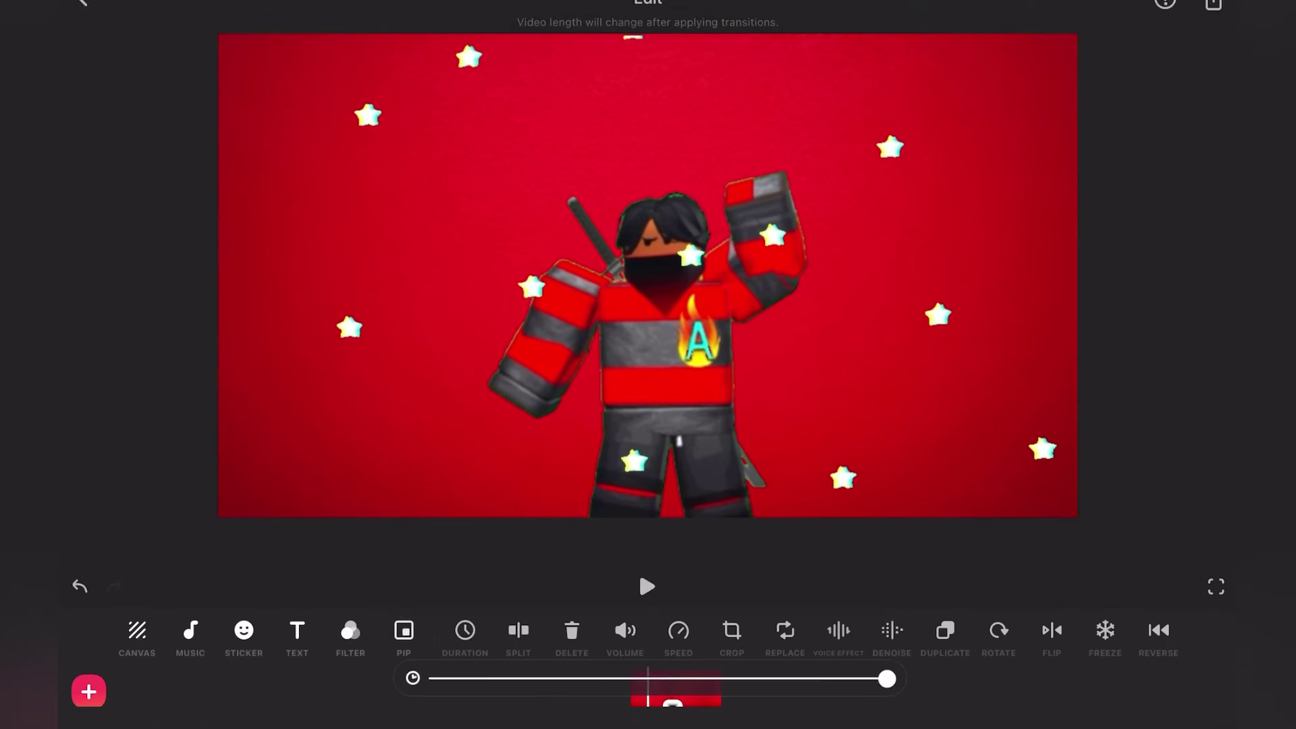
click(1215, 453)
mouse_move(699, 693)
mouse_down()
mouse_move(651, 693)
mouse_move(689, 694)
mouse_up()
click(668, 693)
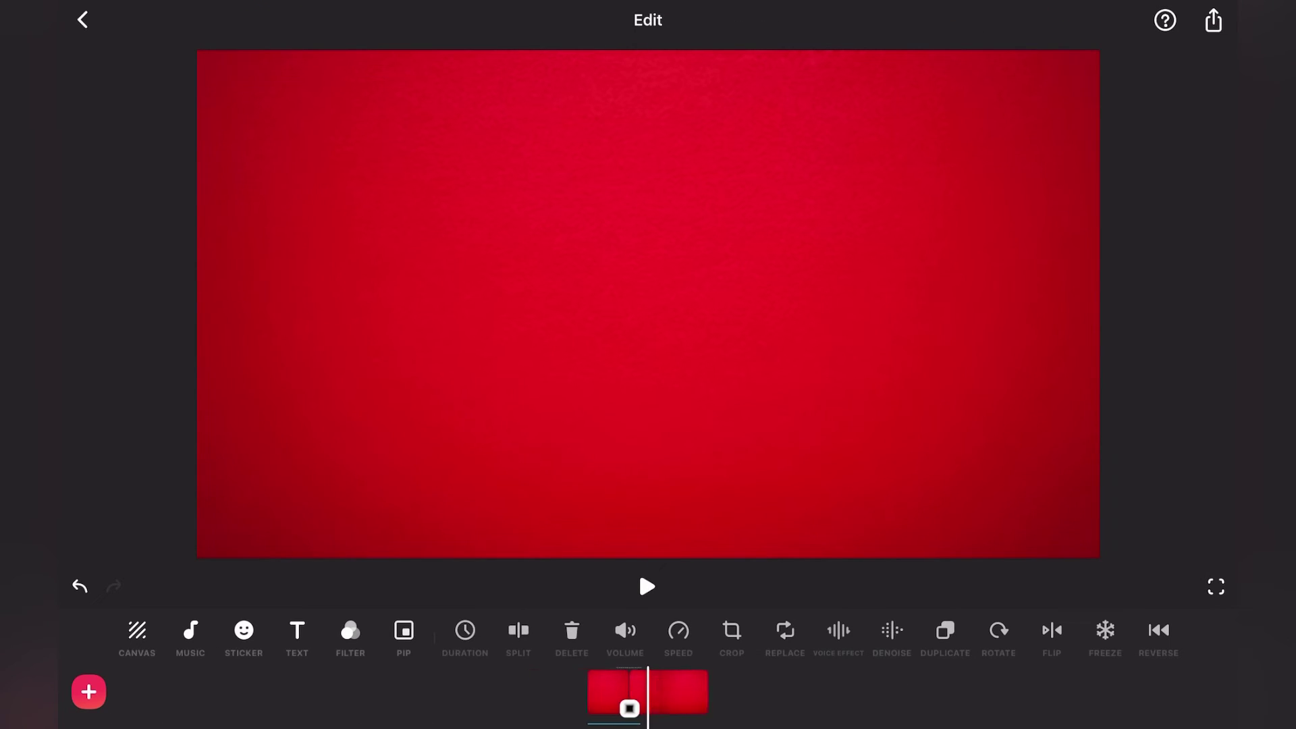
Add an enlarged cyan 'Asticott1' title over the red clip
click(297, 636)
text(Ast)
click(649, 381)
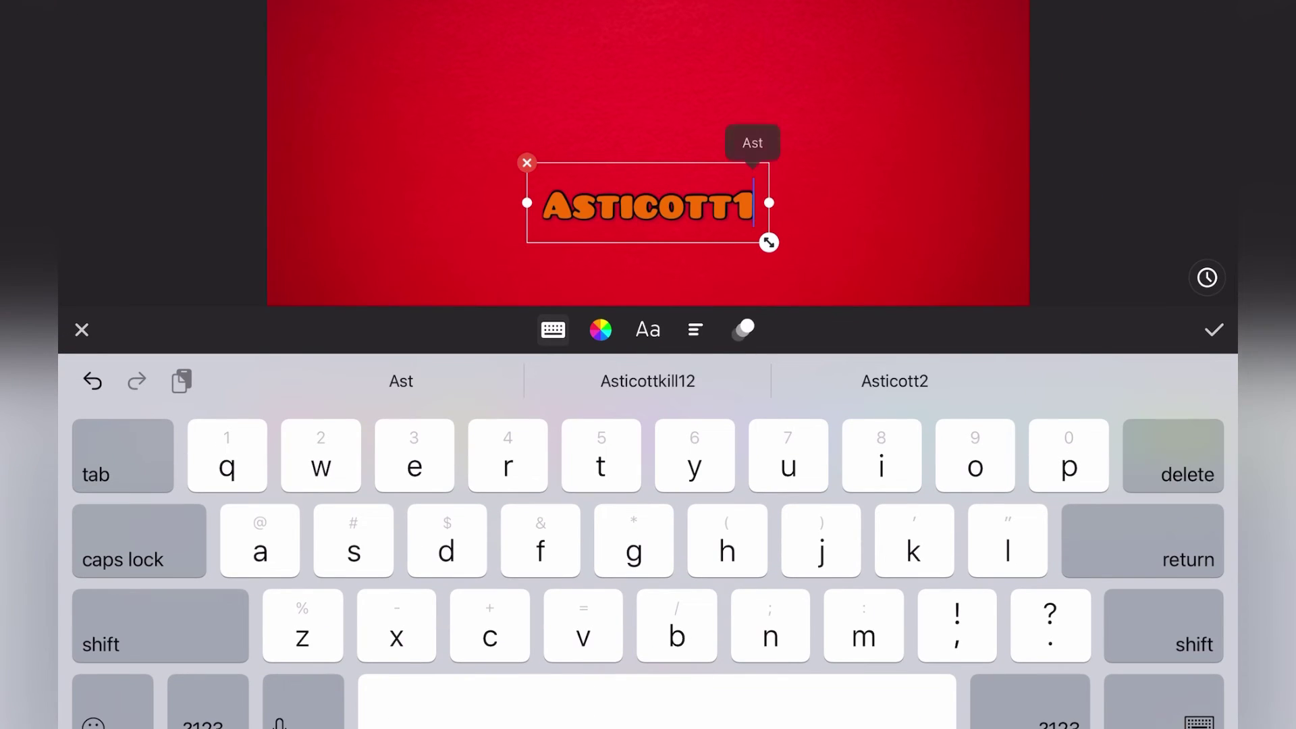
click(600, 329)
click(158, 622)
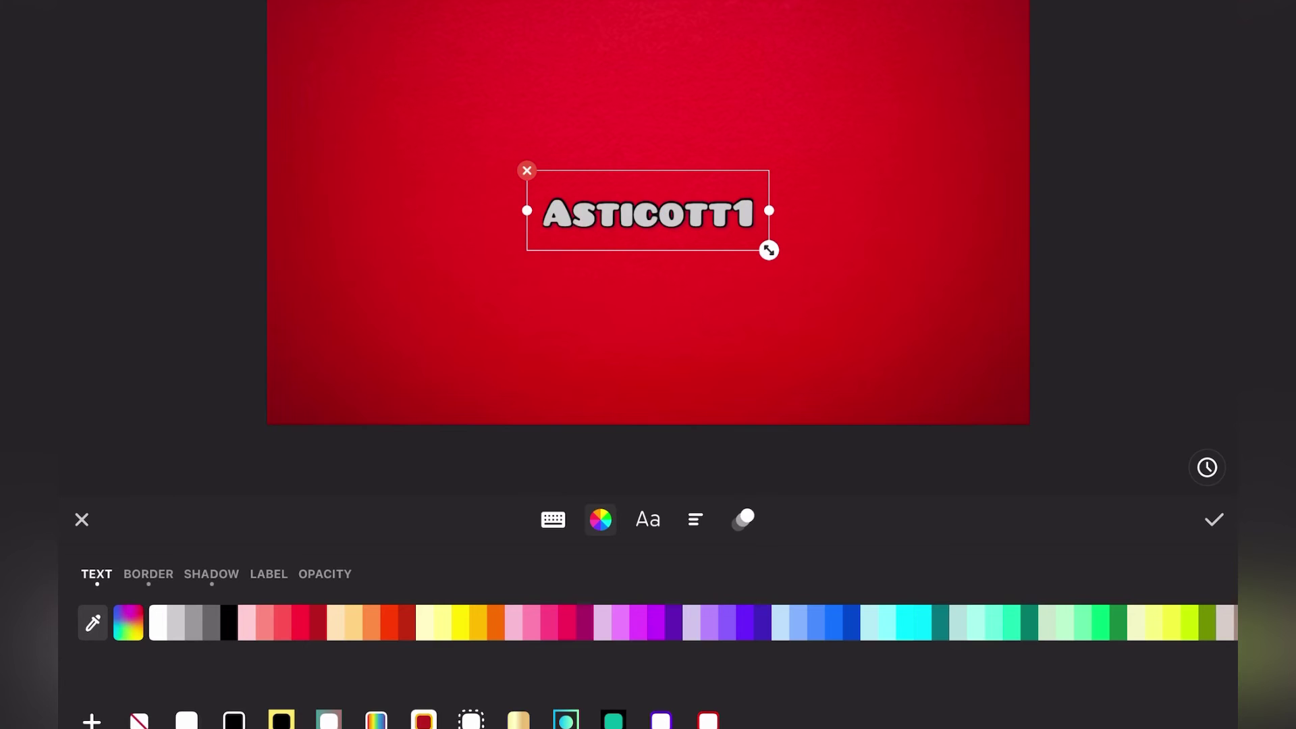
click(914, 621)
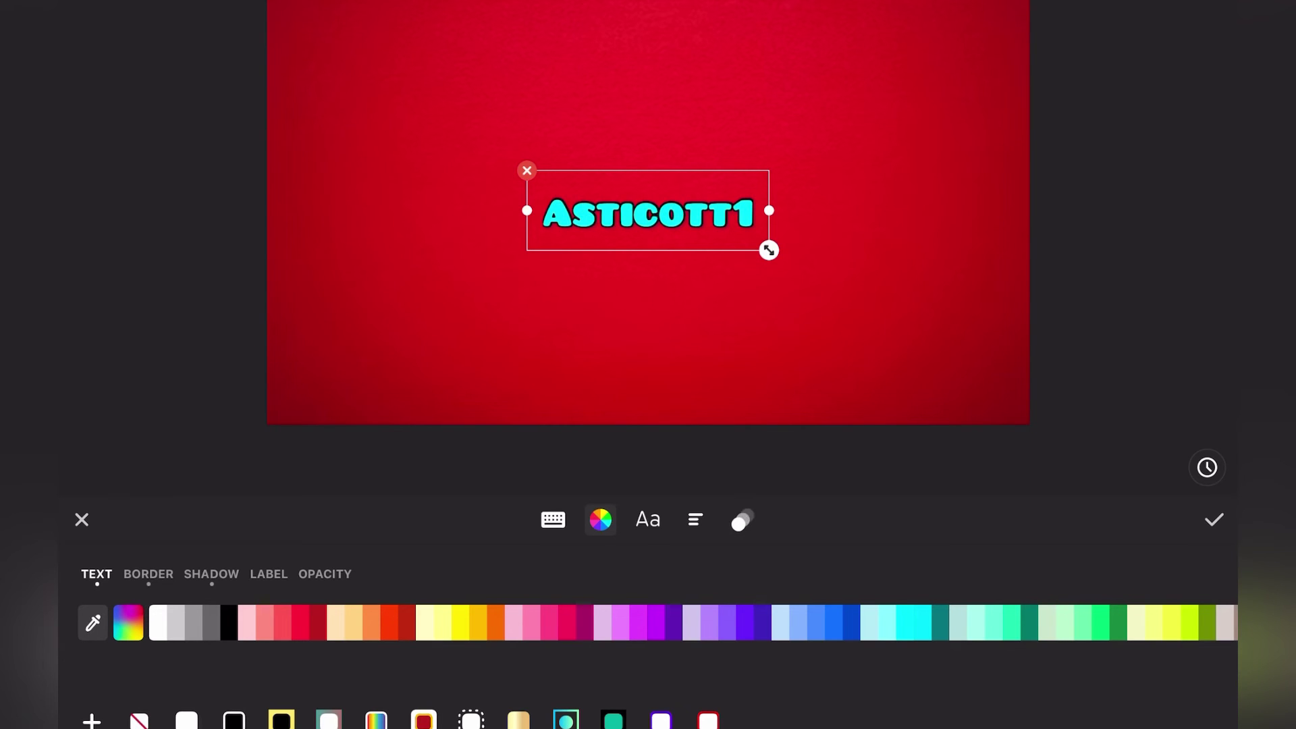
click(1214, 520)
drag(769, 250, 893, 284)
Give the Asticott1 title a Zoom In entrance animation
click(648, 489)
click(743, 327)
click(202, 626)
click(1214, 516)
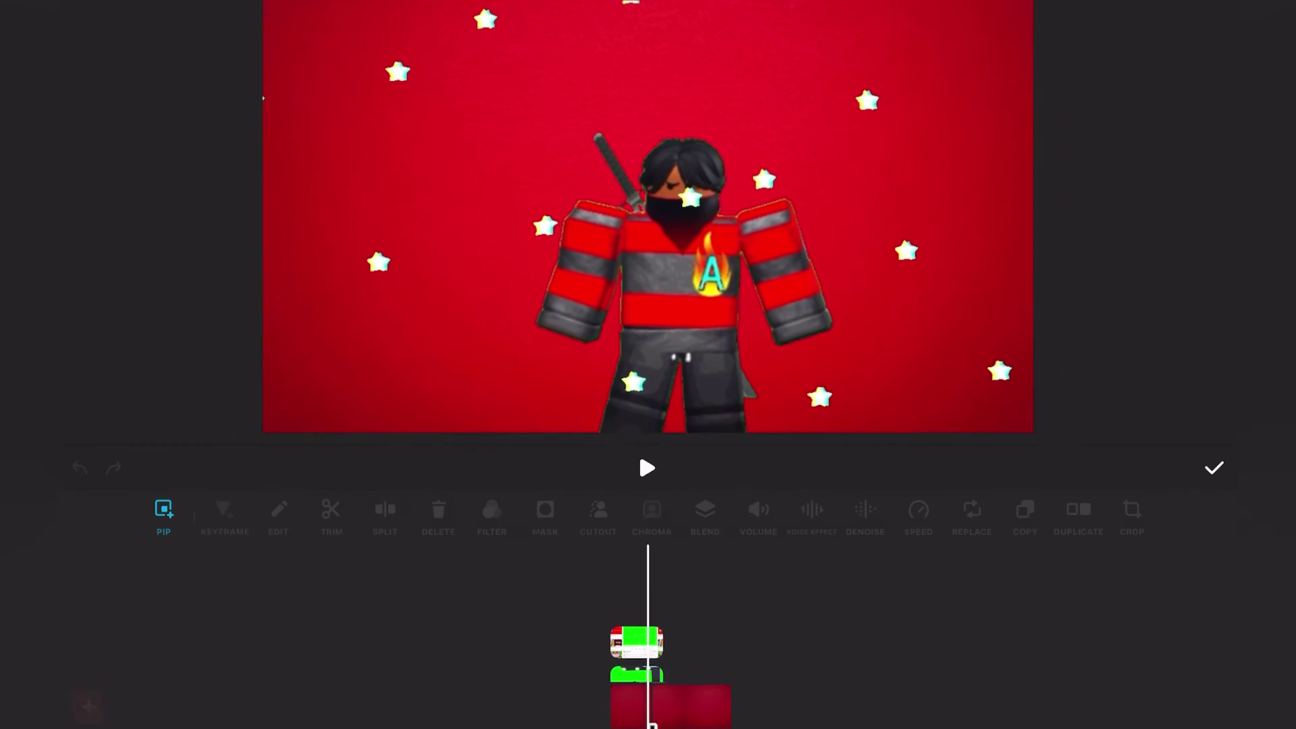
Select the upper star overlay clip in the PIP layer
click(636, 621)
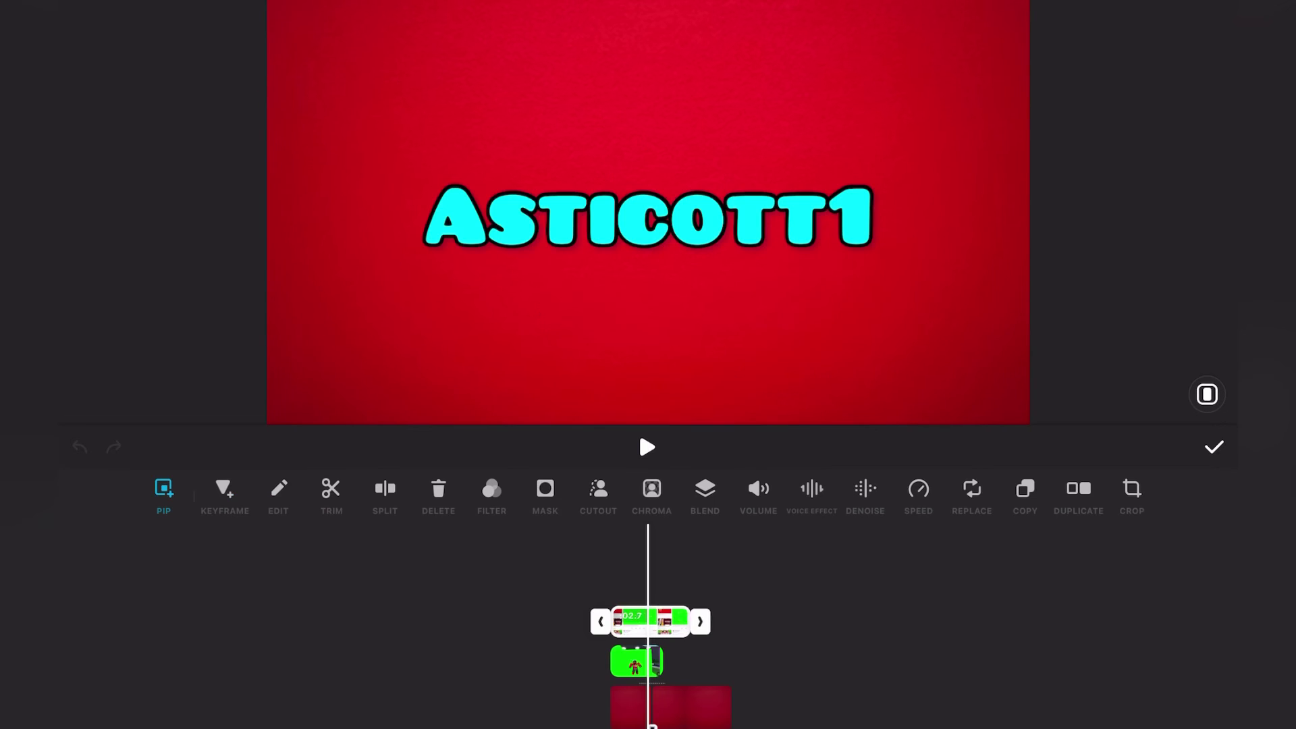
scroll(648, 649, left, 5)
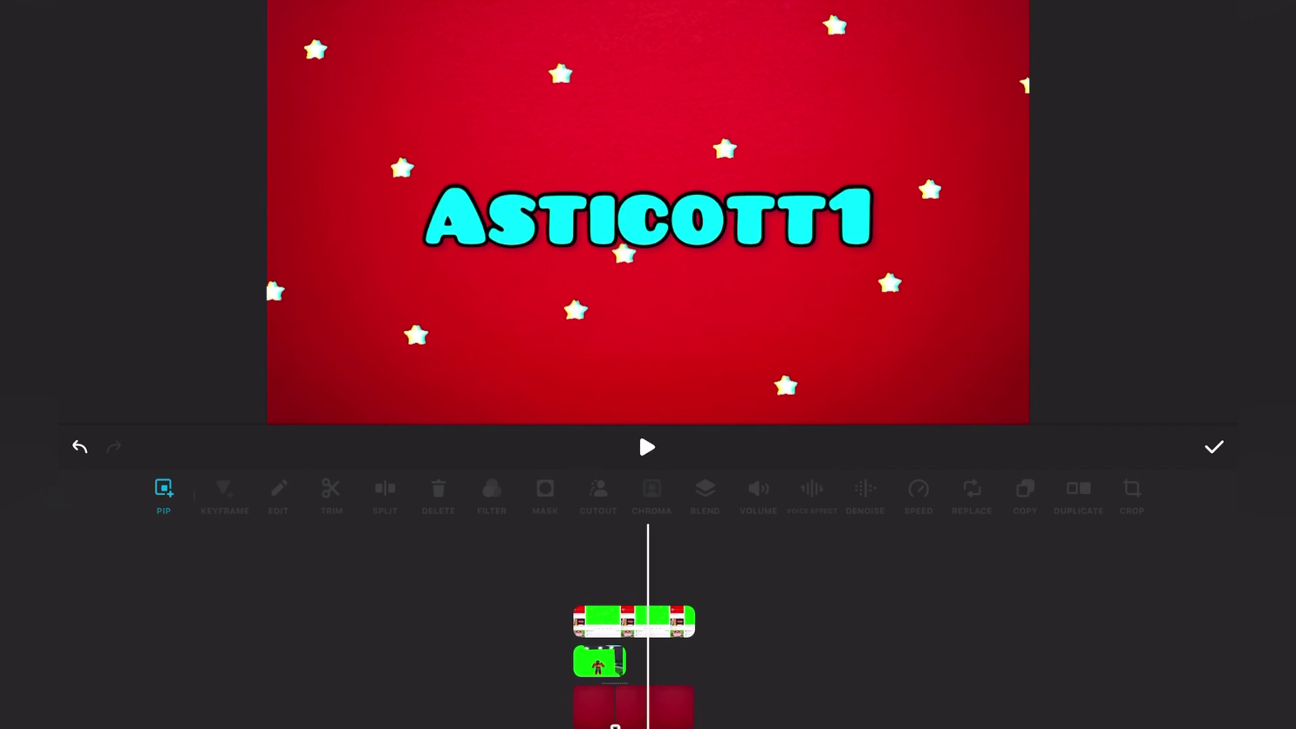